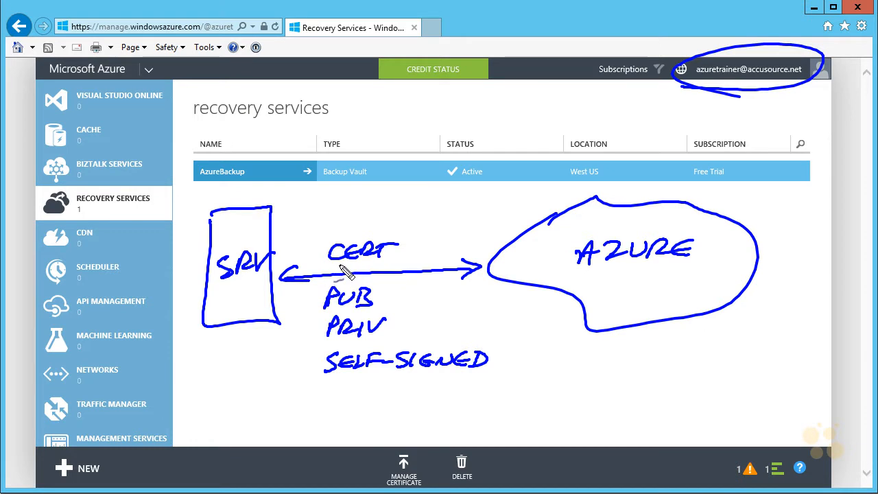
{"action": "mouse_move", "coordinate": [353, 239]}
{"action": "left_mouse_down"}
{"action": "mouse_move", "coordinate": [288, 222]}
{"action": "mouse_move", "coordinate": [307, 229]}
{"action": "left_mouse_up"}
{"action": "mouse_move", "coordinate": [218, 222]}
{"action": "left_mouse_down"}
{"action": "mouse_move", "coordinate": [232, 237]}
{"action": "mouse_move", "coordinate": [260, 226]}
{"action": "mouse_move", "coordinate": [275, 231]}
{"action": "mouse_move", "coordinate": [263, 229]}
{"action": "mouse_move", "coordinate": [259, 240]}
{"action": "left_mouse_up"}
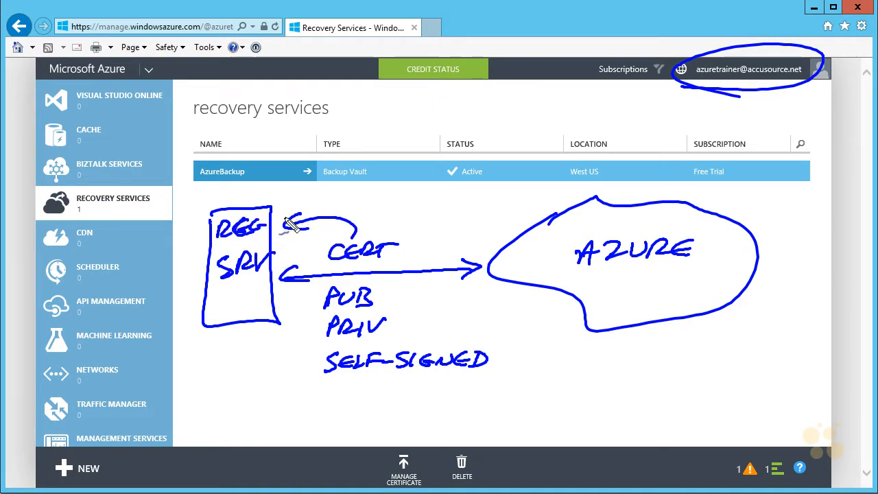
{"action": "left_click_drag", "start_coordinate": [587, 272], "coordinate": [678, 268]}
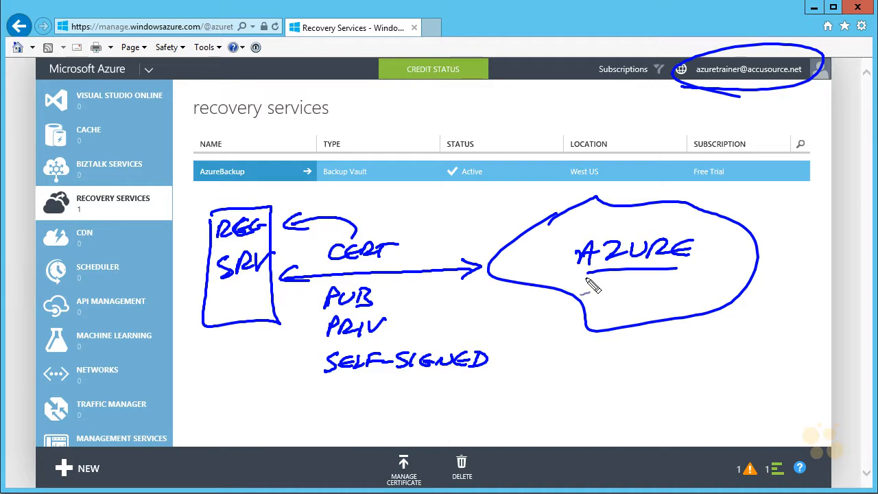
{"action": "key", "text": "Escape"}
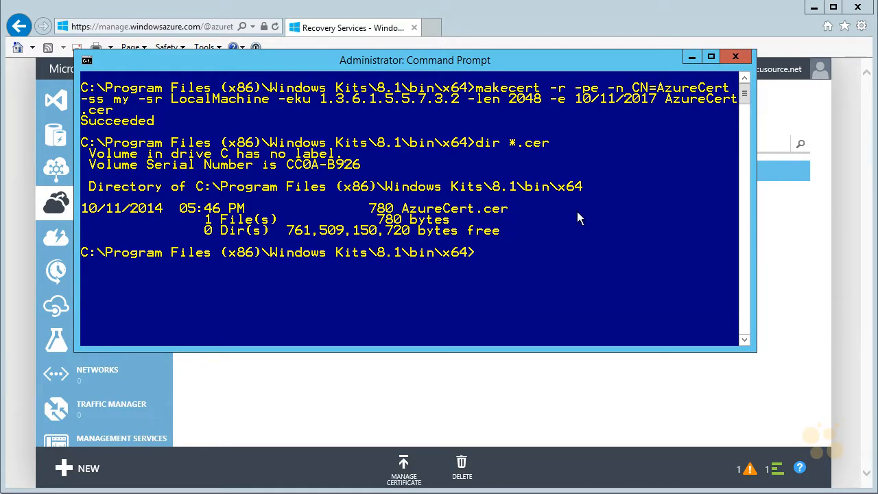
Switch to the C:\Certs folder in File Explorer and open the AzureCert.cer certificate
{"action": "left_click", "coordinate": [568, 381]}
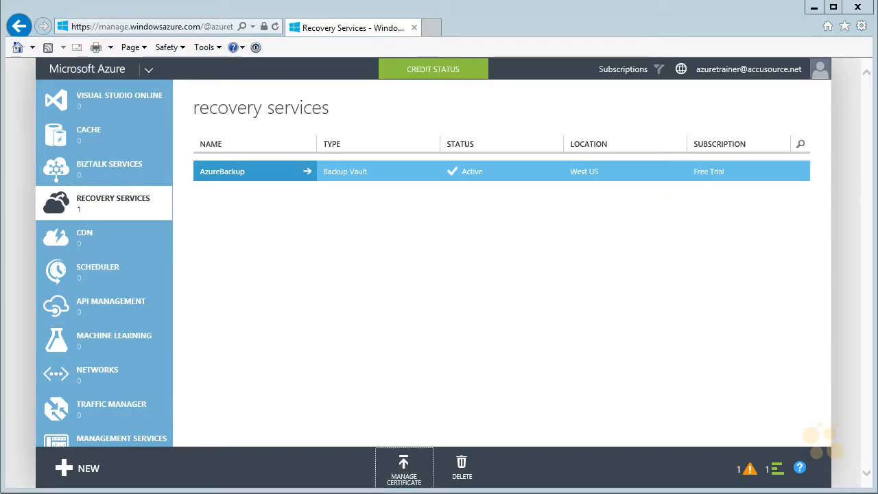
{"action": "key", "text": "alt+Tab"}
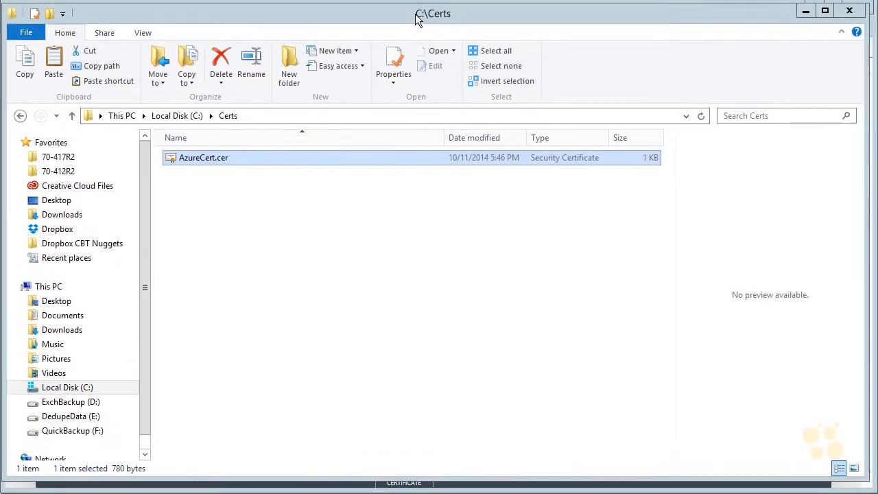
{"action": "double_click", "coordinate": [220, 158]}
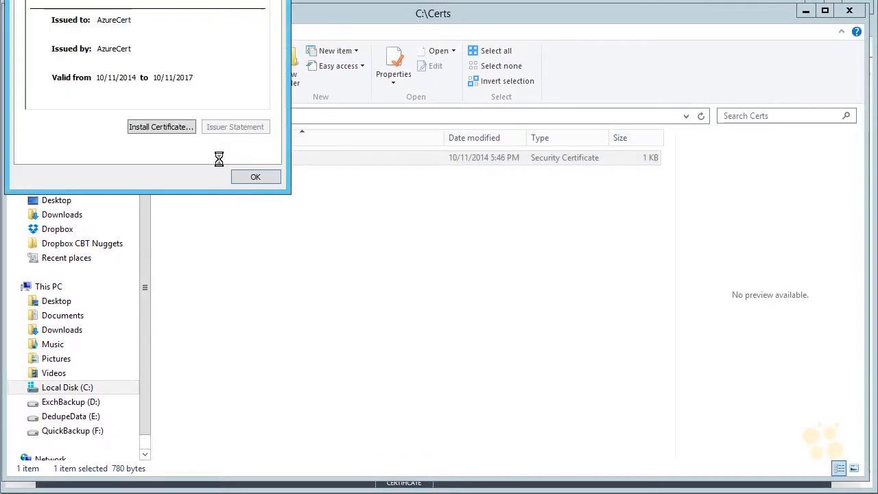
{"action": "left_click_drag", "start_coordinate": [156, 0], "coordinate": [311, 60]}
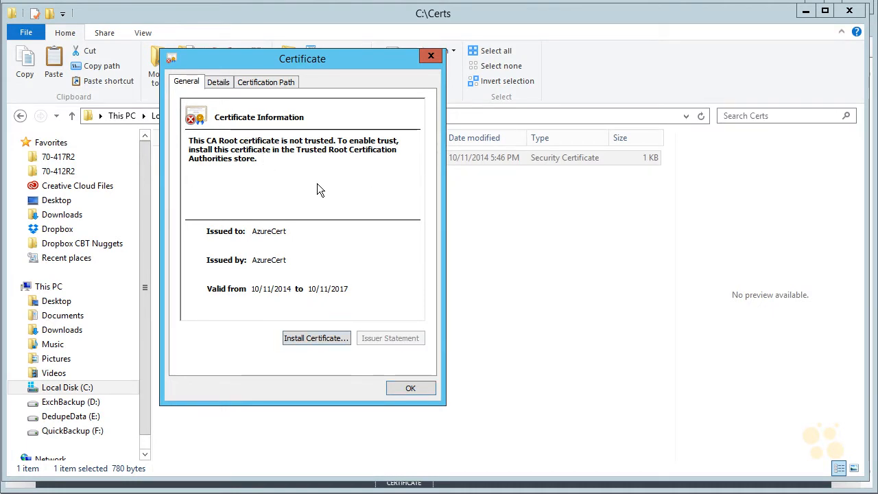
Examine the certificate's certification path, public key and enhanced key usage, and return to its general information
{"action": "left_click", "coordinate": [266, 83]}
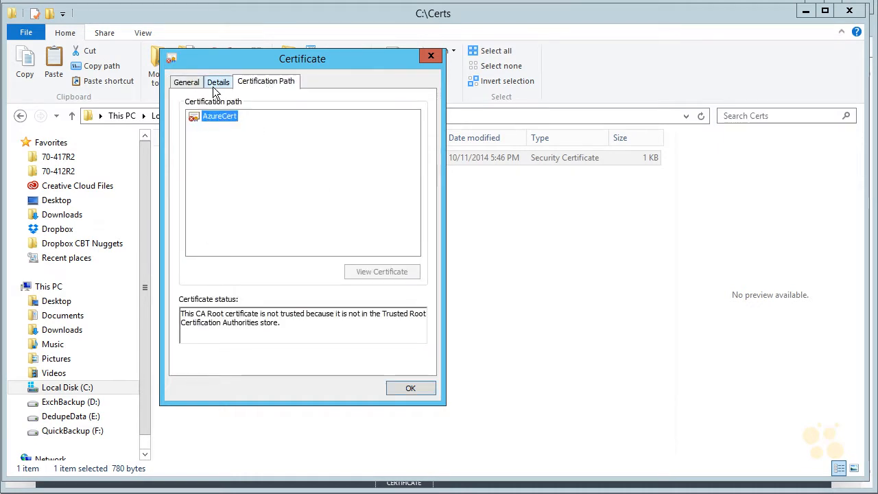
{"action": "left_click", "coordinate": [188, 83]}
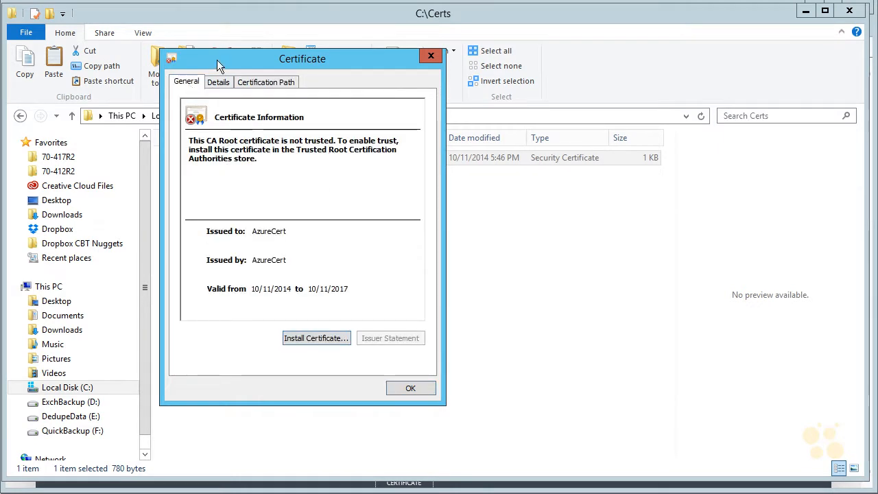
{"action": "left_click", "coordinate": [219, 82]}
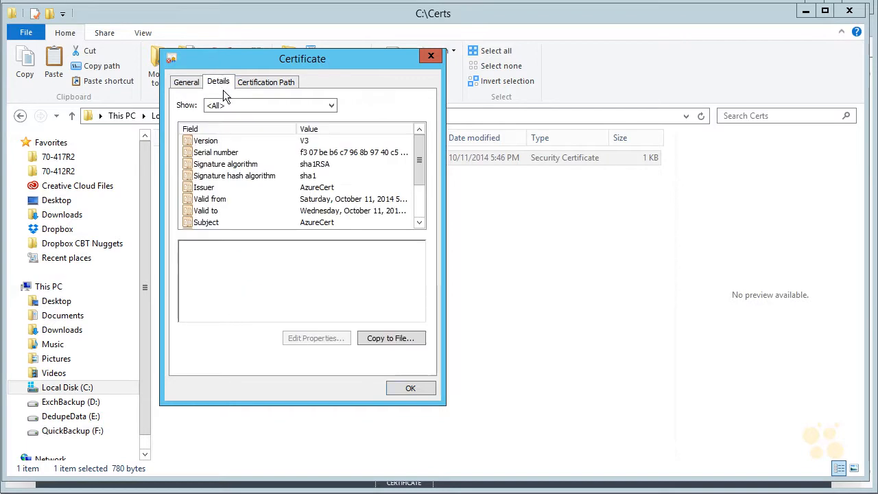
{"action": "left_click_drag", "start_coordinate": [423, 158], "coordinate": [424, 177]}
{"action": "left_click", "coordinate": [346, 191]}
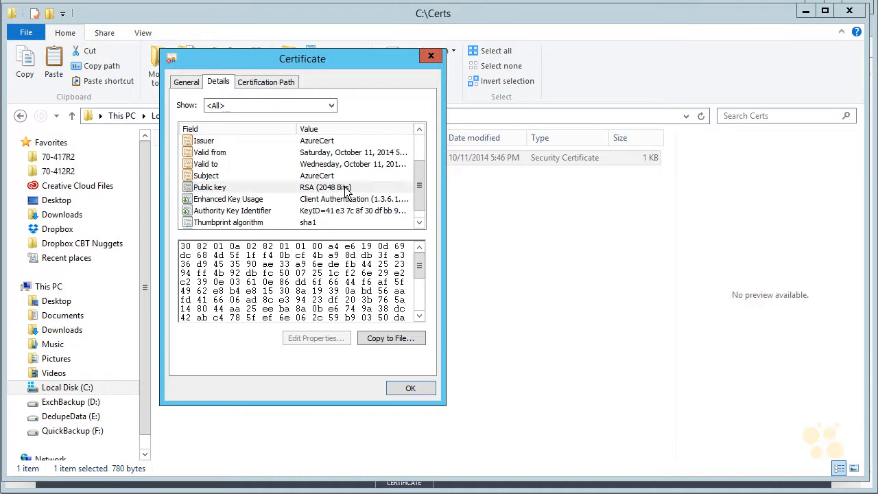
{"action": "left_click_drag", "start_coordinate": [418, 182], "coordinate": [184, 106]}
{"action": "left_click", "coordinate": [406, 188]}
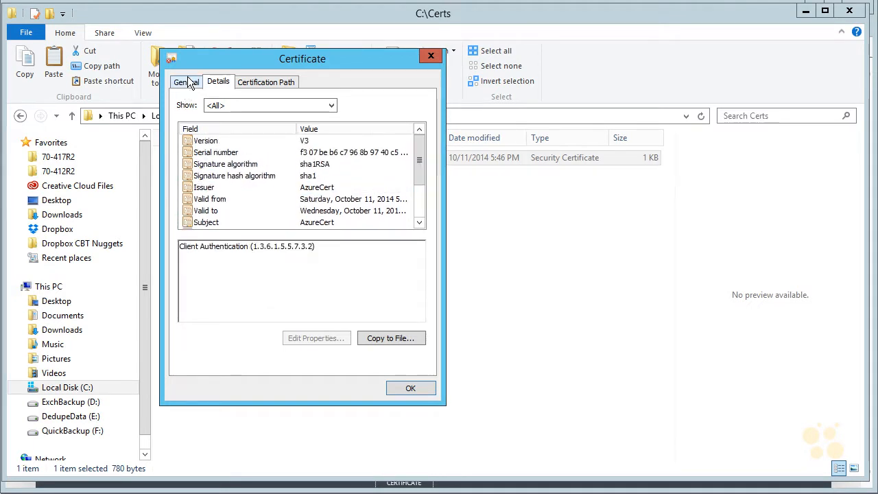
{"action": "left_click", "coordinate": [187, 83]}
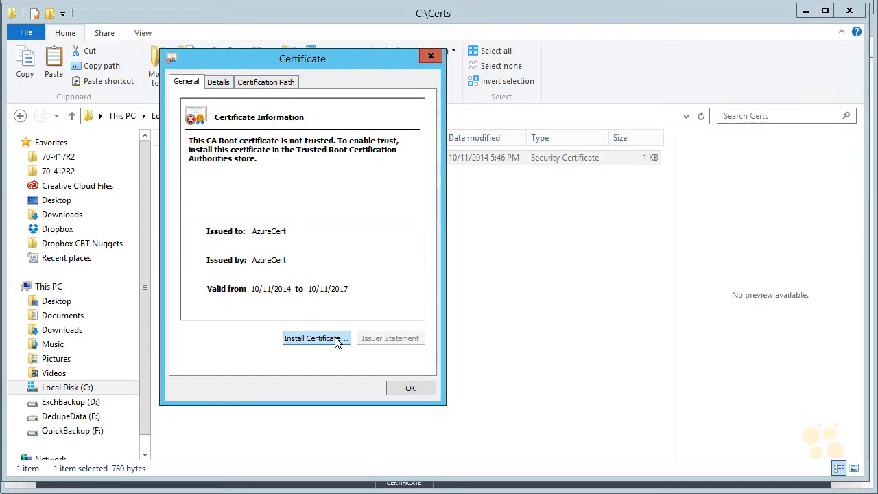
{"action": "key", "text": "ctrl+shift+d"}
{"action": "mouse_move", "coordinate": [115, 77]}
{"action": "left_mouse_down"}
{"action": "mouse_move", "coordinate": [118, 137]}
{"action": "mouse_move", "coordinate": [201, 161]}
{"action": "mouse_move", "coordinate": [104, 84]}
{"action": "left_mouse_up"}
{"action": "mouse_move", "coordinate": [140, 137]}
{"action": "left_mouse_down"}
{"action": "mouse_move", "coordinate": [134, 118]}
{"action": "mouse_move", "coordinate": [130, 137]}
{"action": "mouse_move", "coordinate": [163, 122]}
{"action": "mouse_move", "coordinate": [174, 132]}
{"action": "left_mouse_up"}
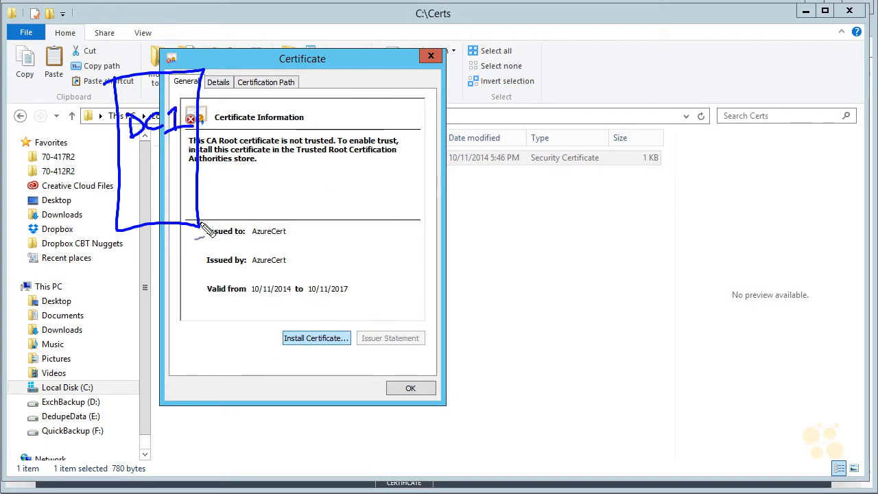
{"action": "left_click_drag", "start_coordinate": [175, 230], "coordinate": [487, 262]}
{"action": "mouse_move", "coordinate": [498, 201]}
{"action": "left_mouse_down"}
{"action": "mouse_move", "coordinate": [634, 260]}
{"action": "mouse_move", "coordinate": [492, 209]}
{"action": "mouse_move", "coordinate": [525, 221]}
{"action": "left_mouse_up"}
{"action": "mouse_move", "coordinate": [569, 204]}
{"action": "left_mouse_down"}
{"action": "mouse_move", "coordinate": [589, 168]}
{"action": "mouse_move", "coordinate": [603, 199]}
{"action": "left_mouse_up"}
{"action": "left_click_drag", "start_coordinate": [578, 189], "coordinate": [662, 183]}
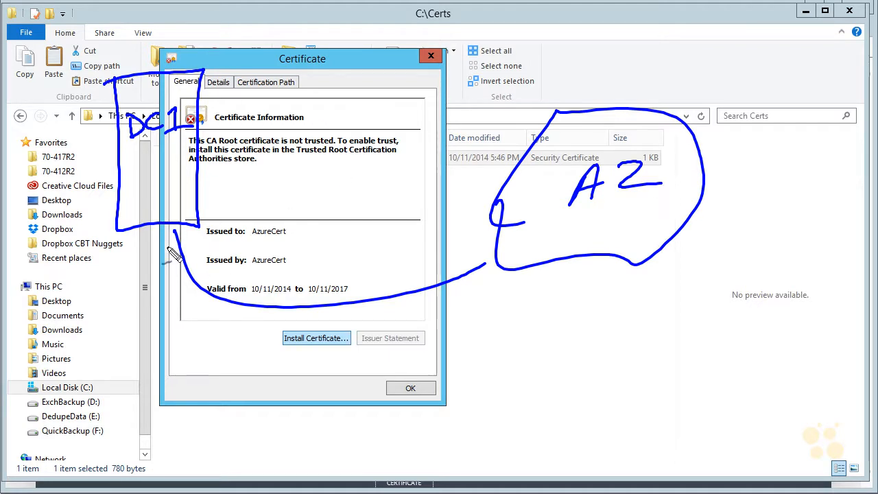
{"action": "mouse_move", "coordinate": [248, 180]}
{"action": "left_mouse_down"}
{"action": "mouse_move", "coordinate": [257, 186]}
{"action": "mouse_move", "coordinate": [288, 171]}
{"action": "mouse_move", "coordinate": [300, 196]}
{"action": "mouse_move", "coordinate": [291, 207]}
{"action": "left_mouse_up"}
{"action": "mouse_move", "coordinate": [236, 184]}
{"action": "left_mouse_down"}
{"action": "mouse_move", "coordinate": [211, 346]}
{"action": "mouse_move", "coordinate": [174, 379]}
{"action": "mouse_move", "coordinate": [239, 402]}
{"action": "mouse_move", "coordinate": [166, 362]}
{"action": "left_mouse_up"}
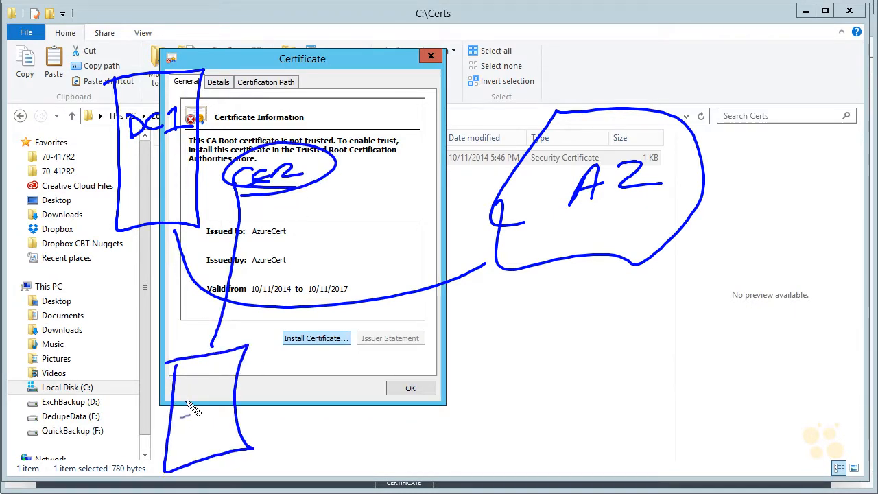
{"action": "mouse_move", "coordinate": [187, 403]}
{"action": "left_mouse_down"}
{"action": "mouse_move", "coordinate": [202, 415]}
{"action": "mouse_move", "coordinate": [232, 399]}
{"action": "mouse_move", "coordinate": [238, 406]}
{"action": "left_mouse_up"}
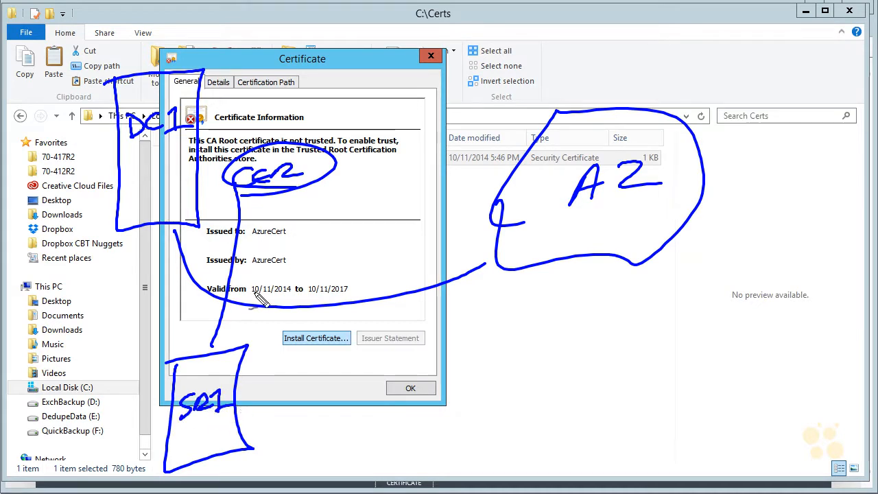
{"action": "mouse_move", "coordinate": [228, 345]}
{"action": "left_mouse_down"}
{"action": "mouse_move", "coordinate": [227, 330]}
{"action": "mouse_move", "coordinate": [251, 336]}
{"action": "mouse_move", "coordinate": [275, 316]}
{"action": "left_mouse_up"}
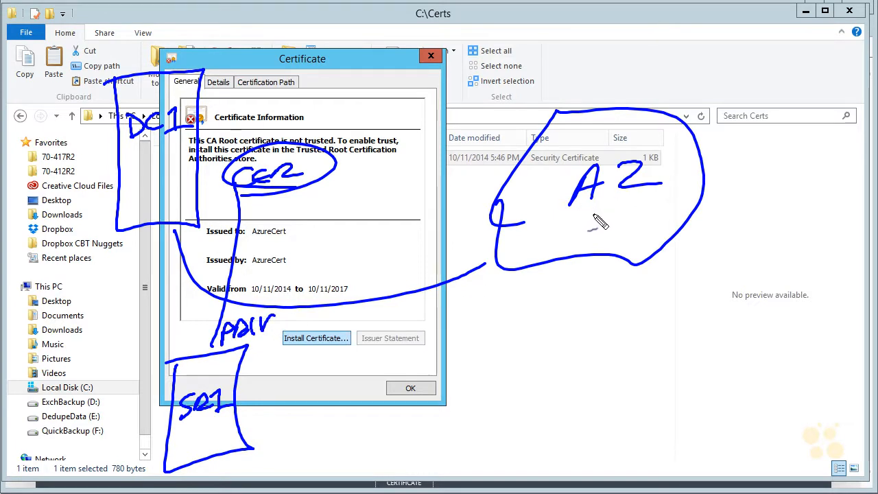
{"action": "mouse_move", "coordinate": [545, 228]}
{"action": "left_mouse_down"}
{"action": "mouse_move", "coordinate": [583, 226]}
{"action": "mouse_move", "coordinate": [593, 239]}
{"action": "left_mouse_up"}
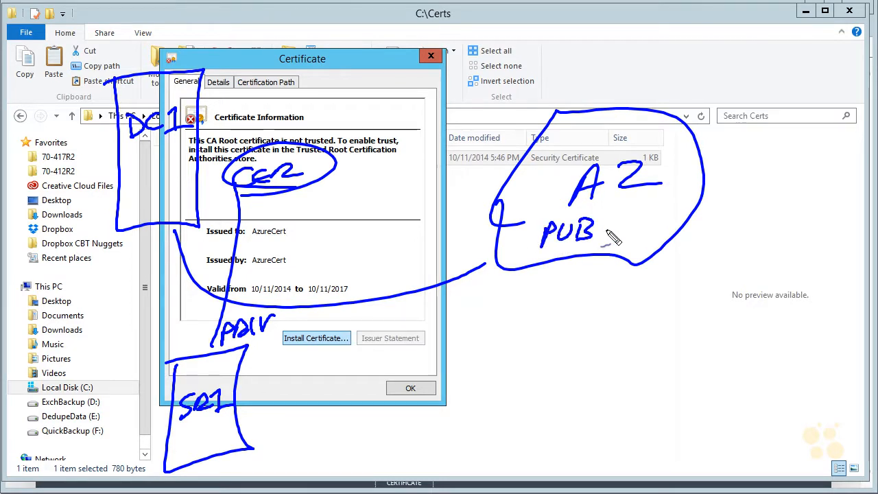
{"action": "key", "text": "Escape"}
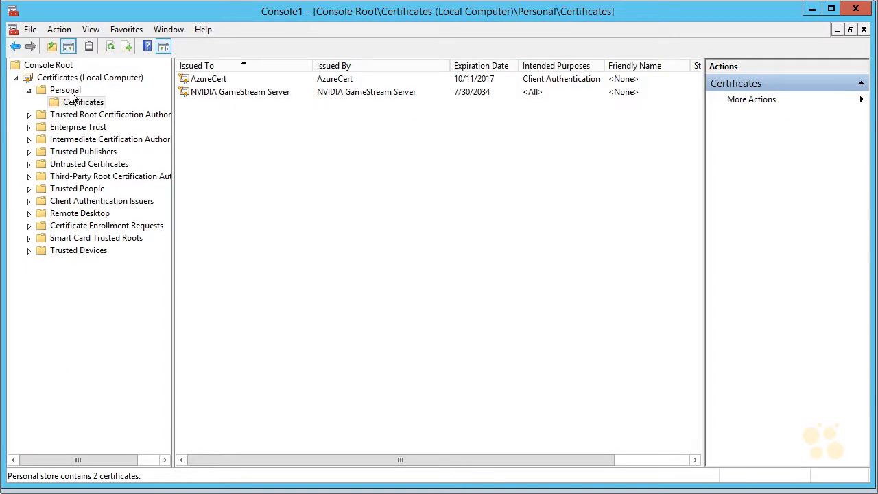
Check AzureCert in the local computer's Personal certificate store for a corresponding private key, and close the certificate
{"action": "left_click", "coordinate": [31, 29]}
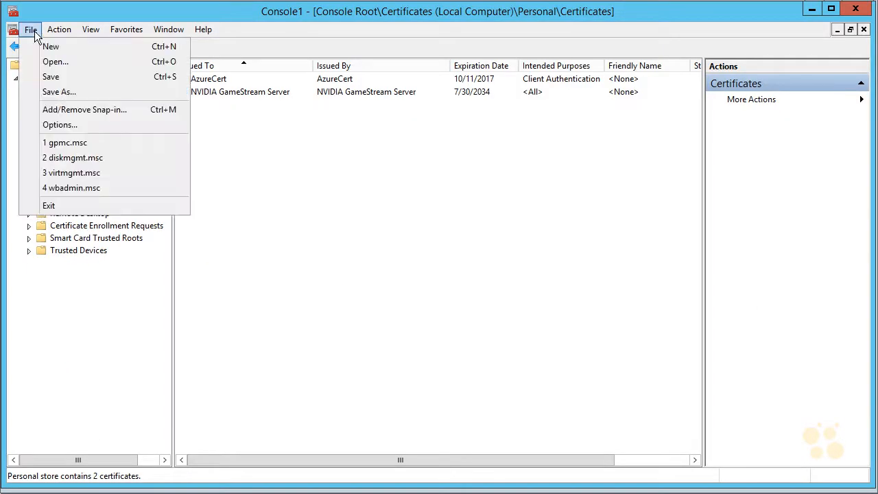
{"action": "left_click", "coordinate": [354, 218]}
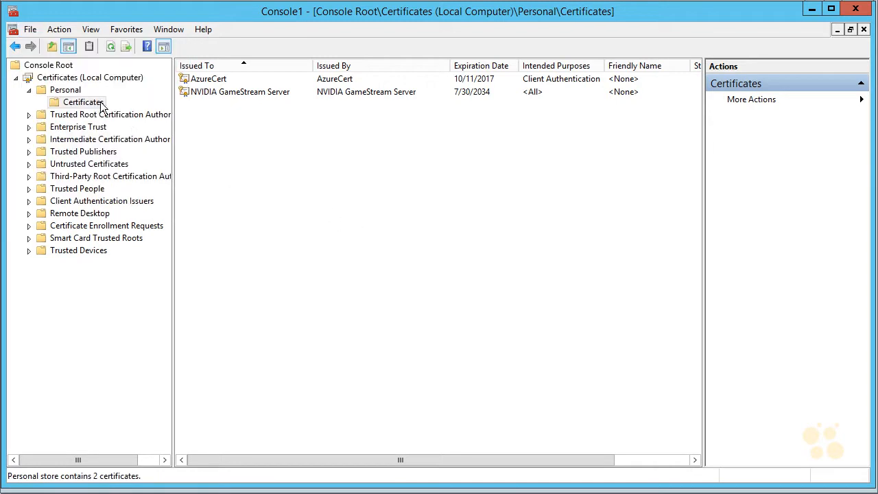
{"action": "double_click", "coordinate": [230, 81]}
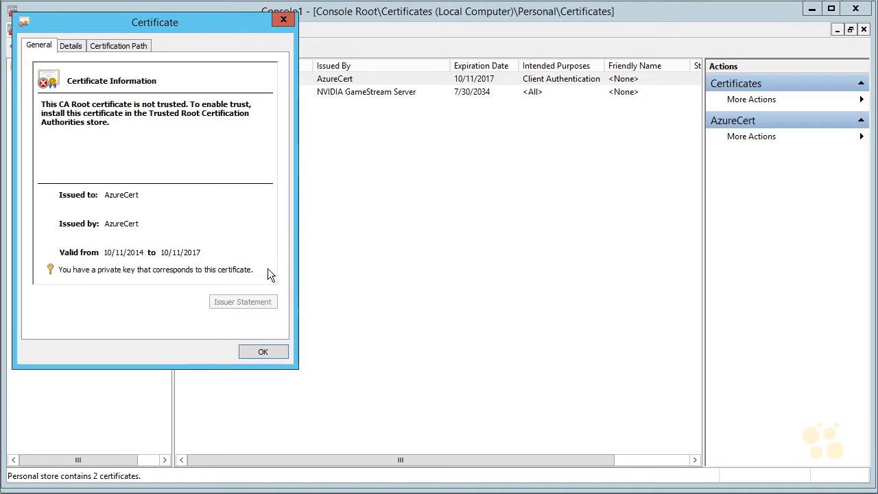
{"action": "left_click", "coordinate": [264, 353]}
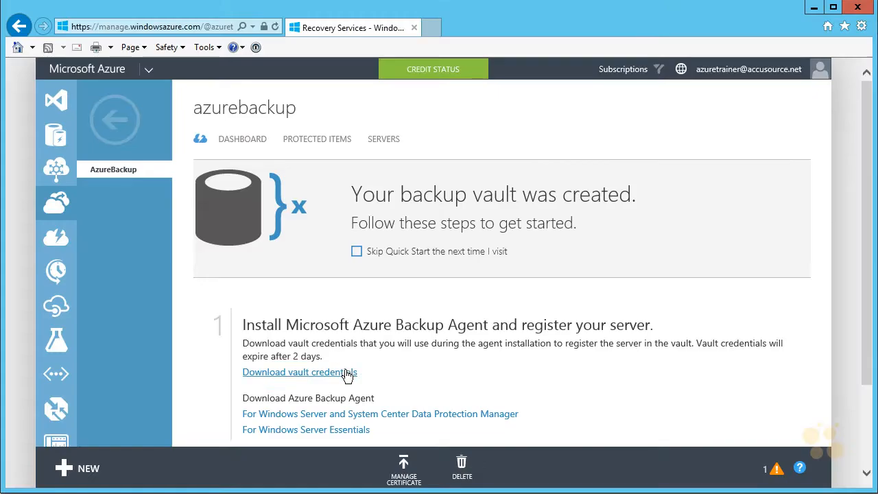
Download and save the vault credentials file for the AzureBackup vault, and open the folder containing it
{"action": "left_click", "coordinate": [347, 372]}
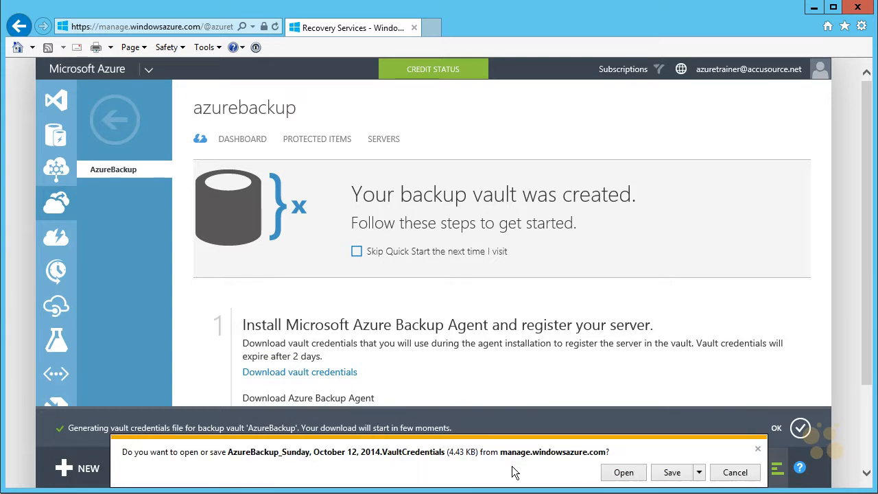
{"action": "left_click", "coordinate": [673, 473]}
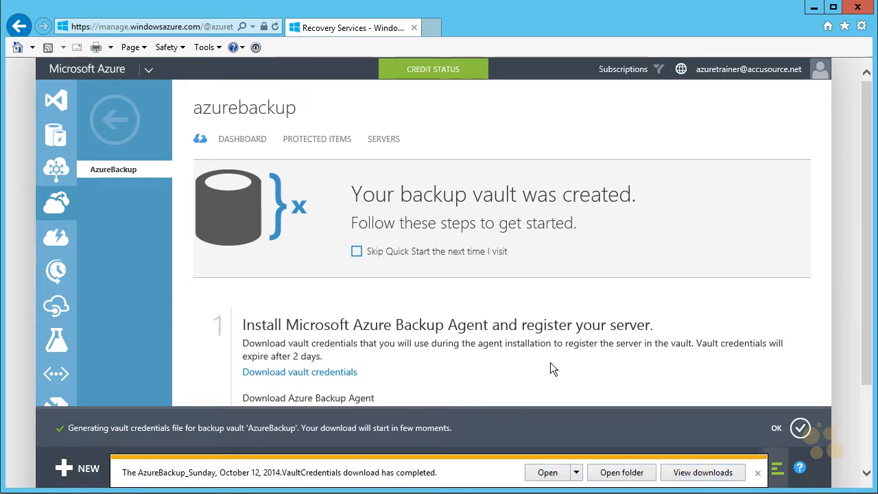
{"action": "left_click", "coordinate": [622, 472]}
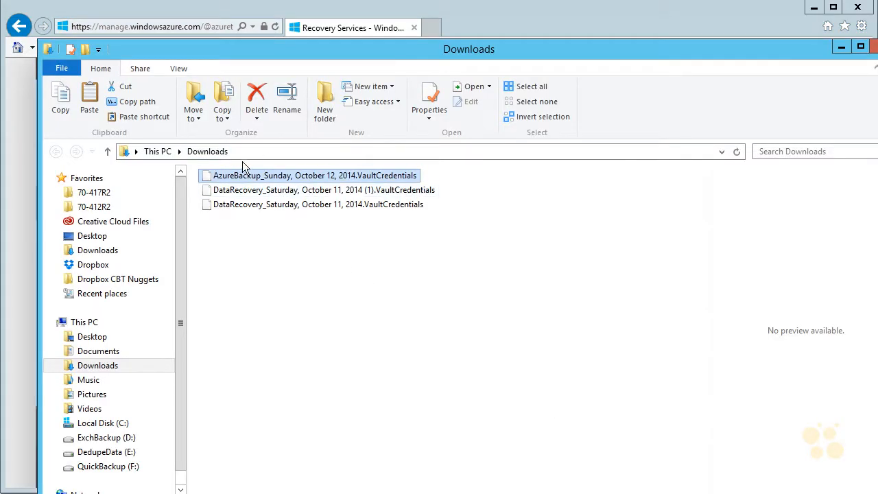
Delete the two DataRecovery vault credentials files from Downloads, and return to the AzureBackup quick start page in the browser
{"action": "left_click", "coordinate": [285, 194]}
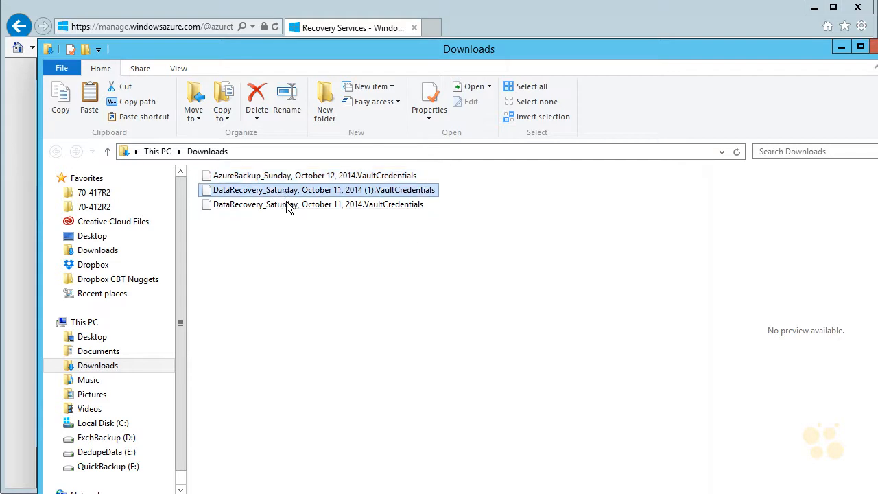
{"action": "left_click", "coordinate": [291, 203], "text": "shift"}
{"action": "right_click", "coordinate": [291, 204]}
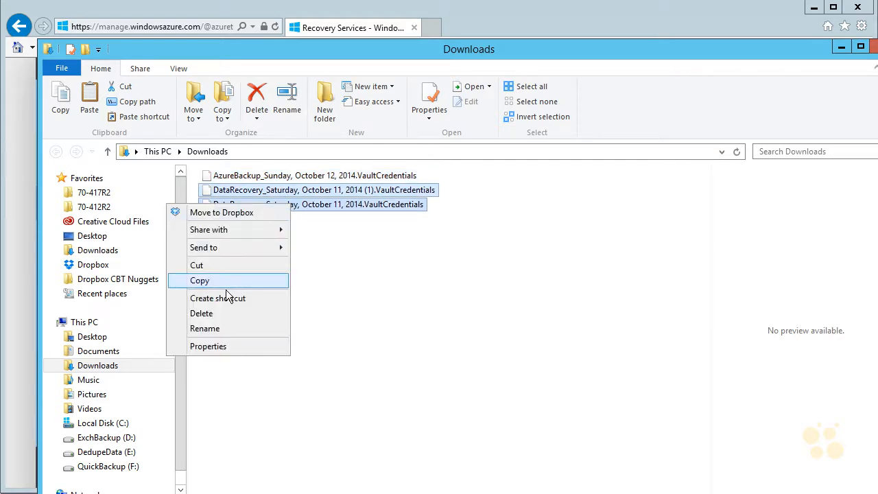
{"action": "left_click", "coordinate": [206, 312]}
{"action": "left_click", "coordinate": [298, 179]}
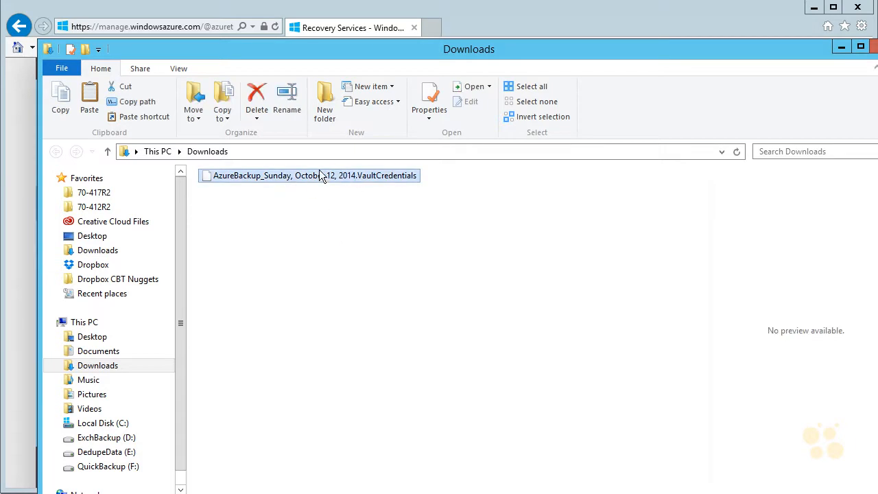
{"action": "left_click", "coordinate": [364, 234]}
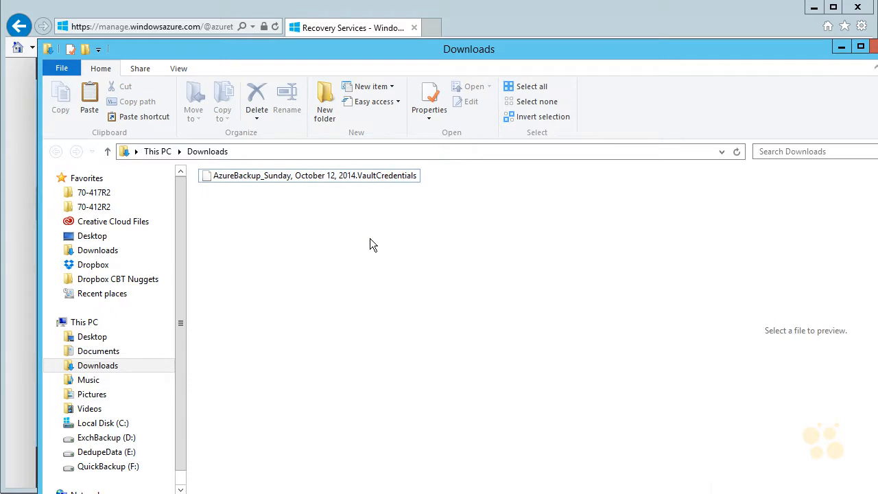
{"action": "left_click", "coordinate": [378, 181]}
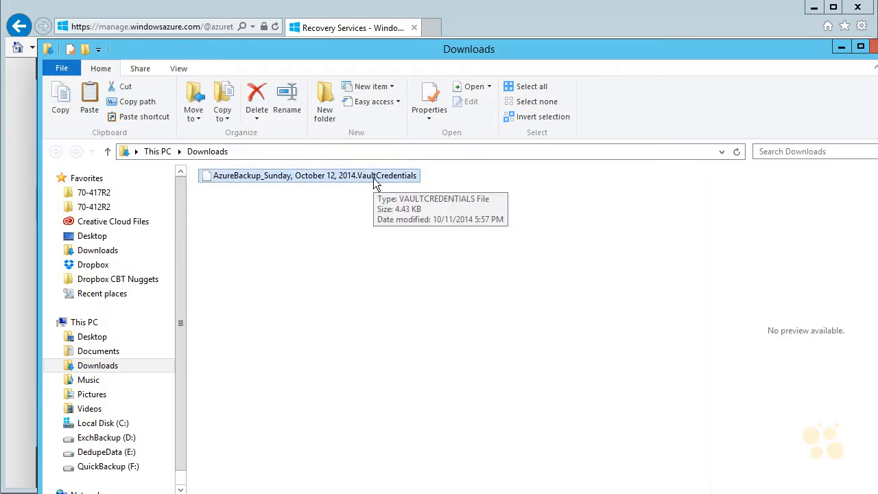
{"action": "left_click", "coordinate": [371, 29]}
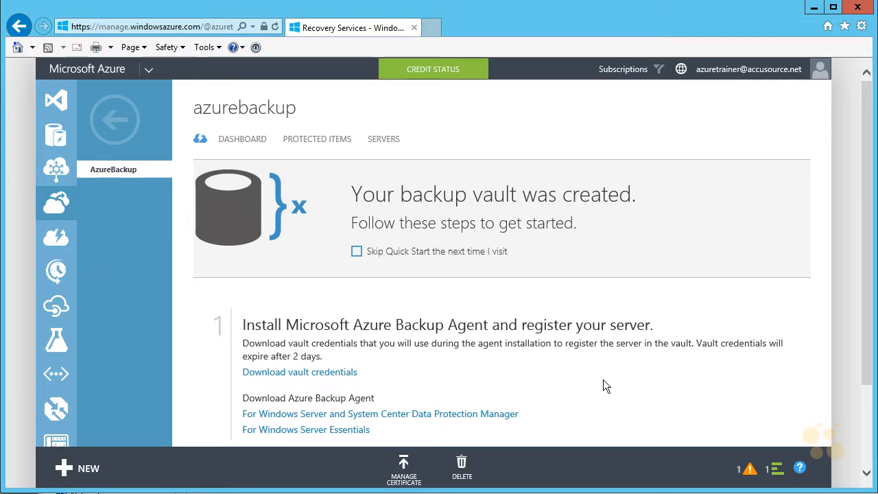
{"action": "scroll", "coordinate": [606, 386], "scroll_direction": "down", "scroll_amount": 2}
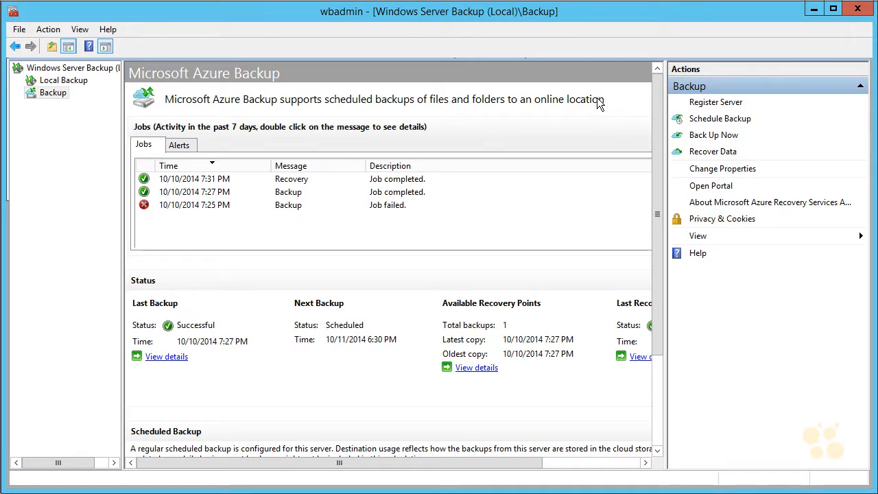
Start registering the server without a proxy, load the AzureBackup_Sunday, October 12, 2014.VaultCredentials file from Downloads, and continue to the encryption settings
{"action": "left_click", "coordinate": [738, 107]}
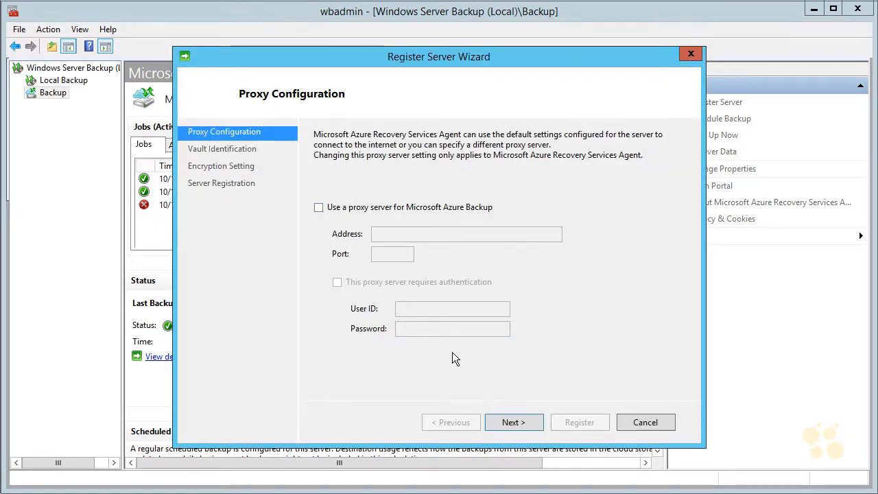
{"action": "left_click", "coordinate": [528, 425]}
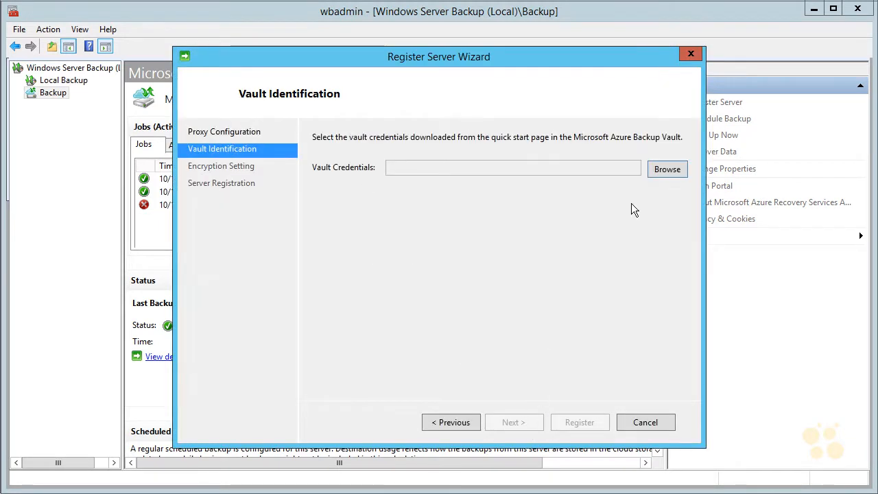
{"action": "left_click", "coordinate": [674, 169]}
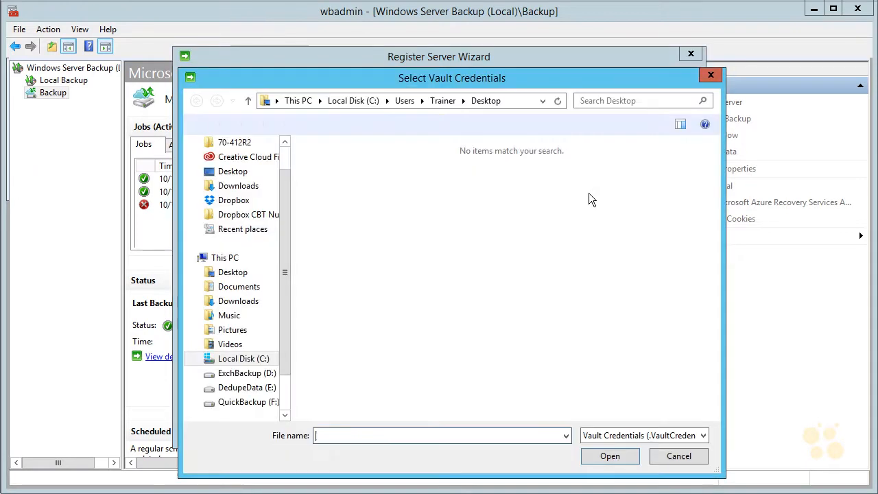
{"action": "left_click", "coordinate": [241, 357]}
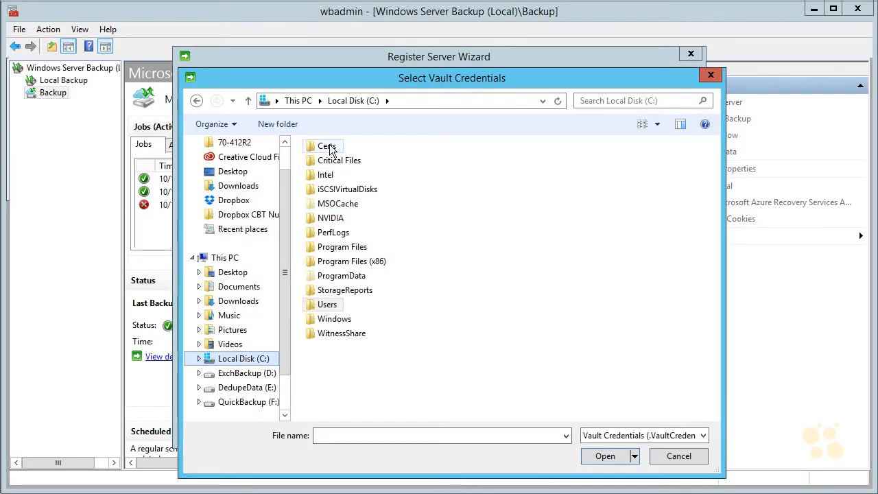
{"action": "left_click", "coordinate": [329, 146]}
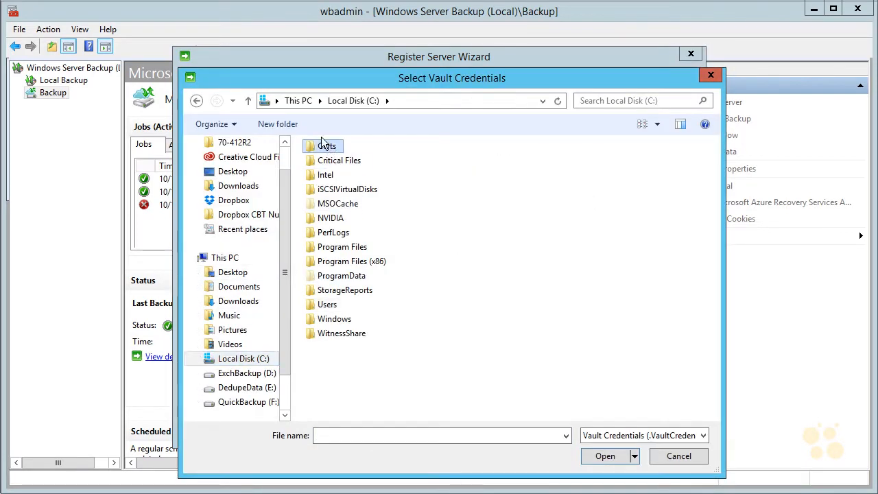
{"action": "left_click", "coordinate": [240, 187]}
{"action": "left_click", "coordinate": [383, 167]}
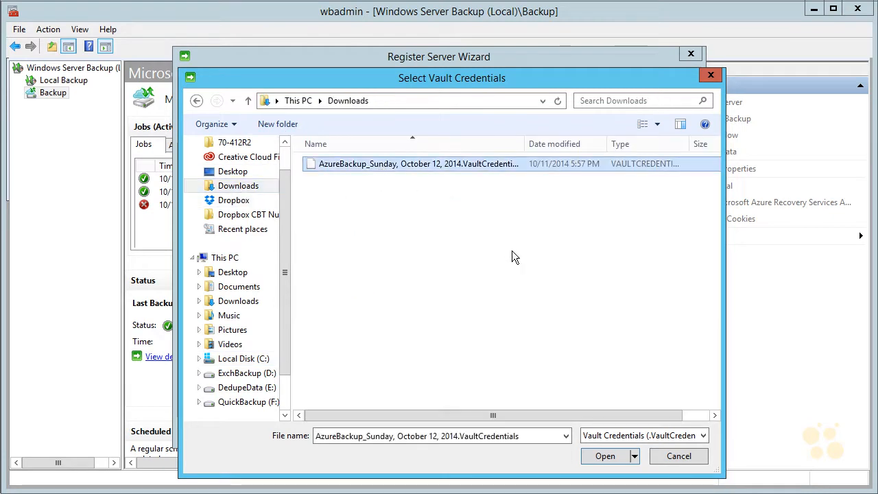
{"action": "left_click", "coordinate": [603, 456]}
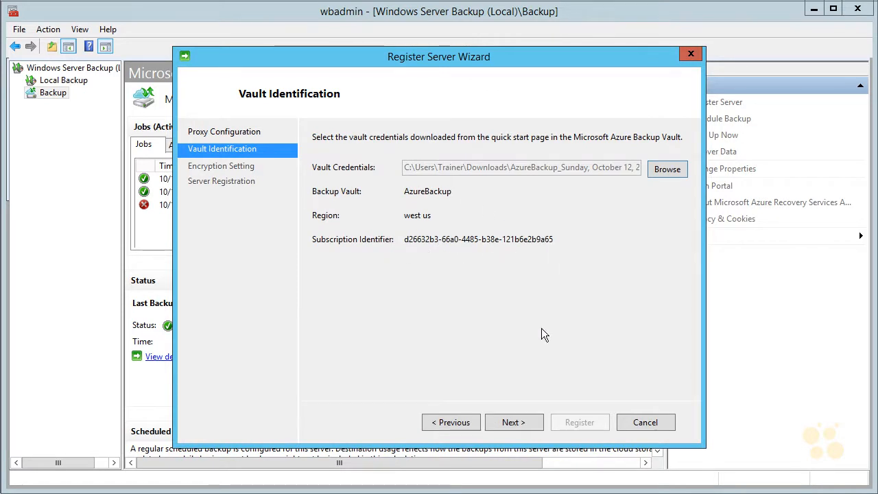
{"action": "left_click", "coordinate": [509, 423]}
{"action": "left_click", "coordinate": [455, 198]}
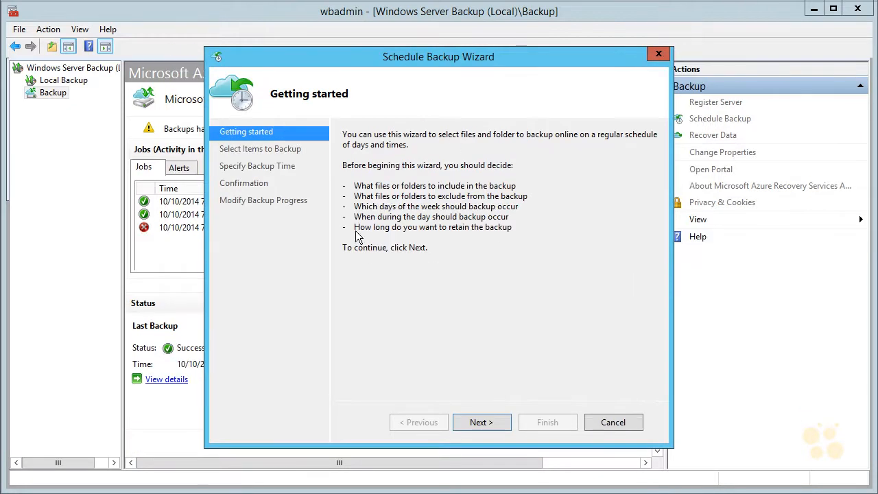
Add the Critical Files folder on drive C: to the scheduled backup's items
{"action": "left_click", "coordinate": [481, 422]}
{"action": "left_click", "coordinate": [526, 307]}
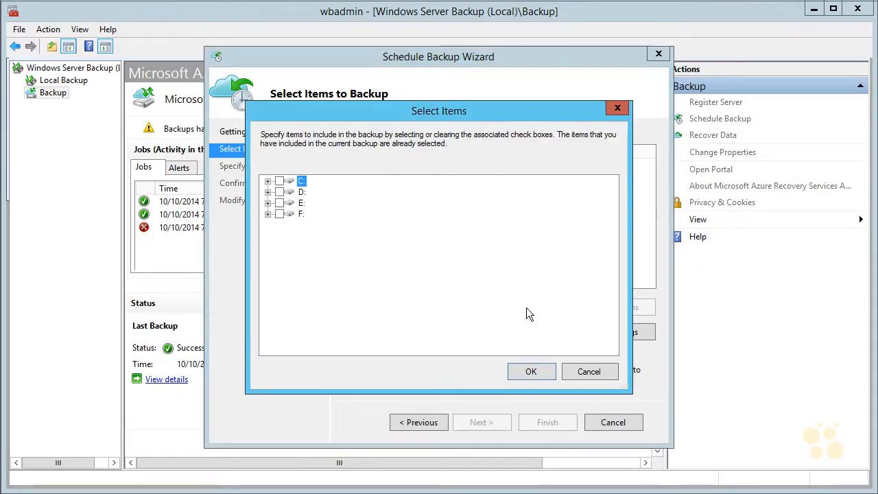
{"action": "left_click", "coordinate": [267, 181]}
{"action": "left_click", "coordinate": [292, 214]}
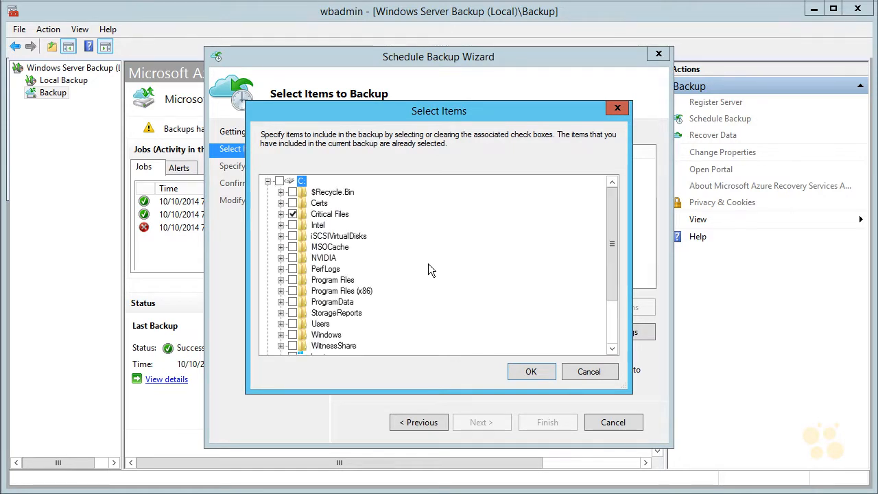
{"action": "left_click", "coordinate": [527, 371]}
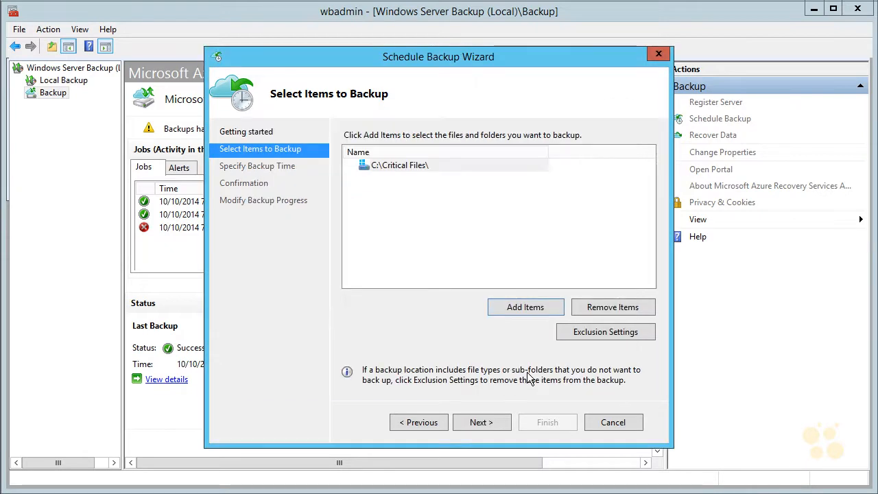
Save the backup schedule as every 1 week on Saturday at 1:30 AM with 120 days of retention, and close the wizard
{"action": "left_click", "coordinate": [491, 424]}
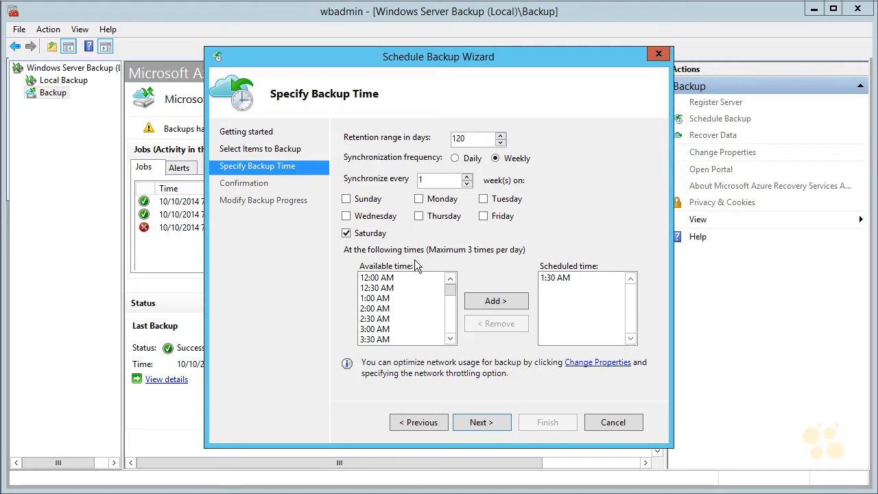
{"action": "left_click", "coordinate": [490, 420]}
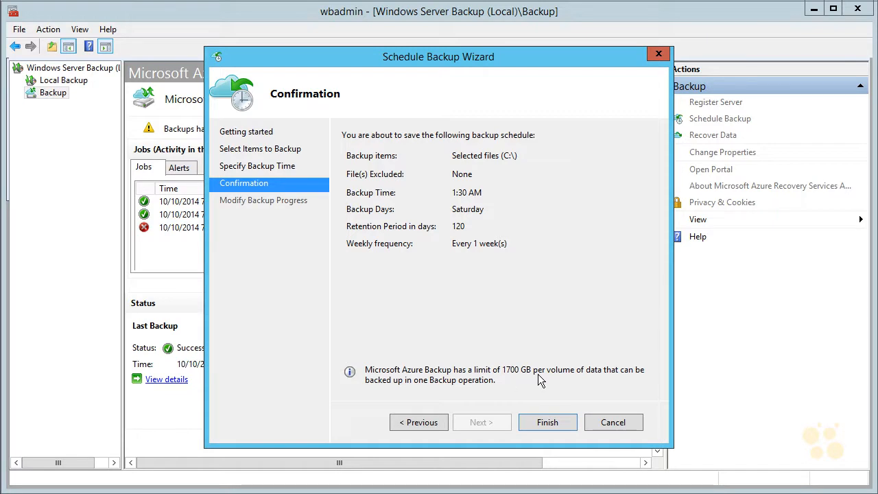
{"action": "left_click", "coordinate": [545, 423]}
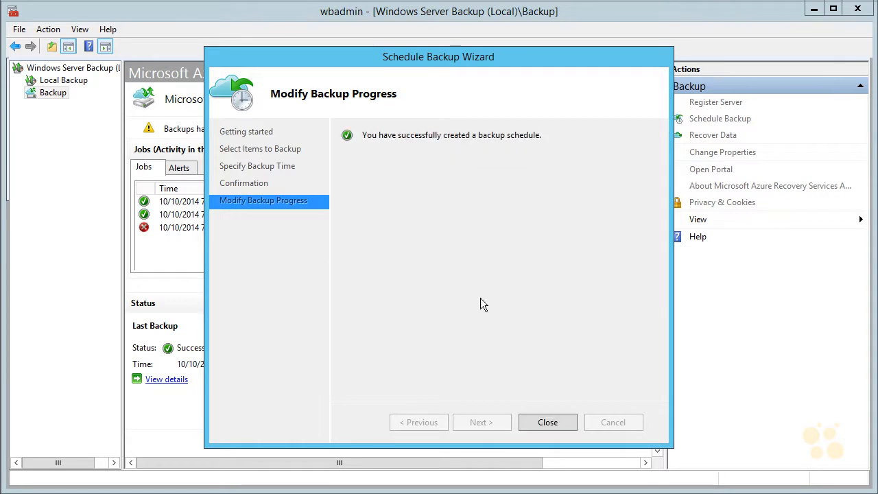
{"action": "left_click", "coordinate": [553, 423]}
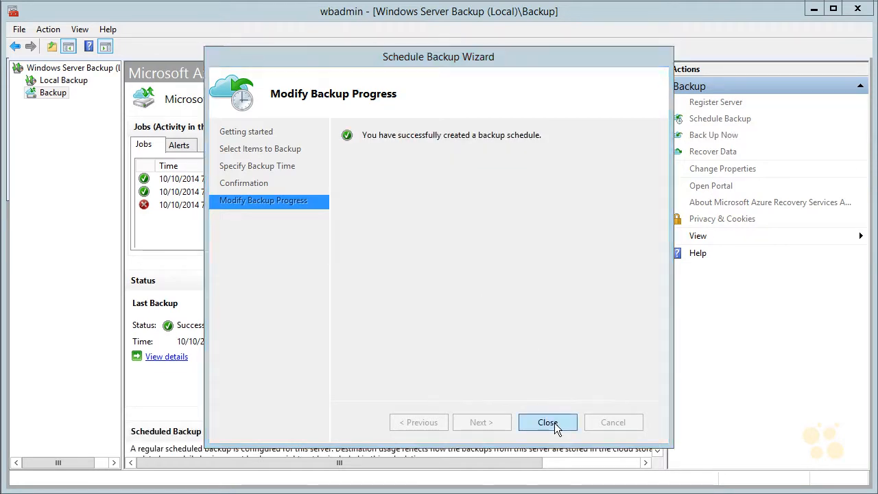
Run an immediate backup of C:\Critical Files, cancelling the bandwidth throttling properties without applying changes
{"action": "left_click", "coordinate": [731, 137]}
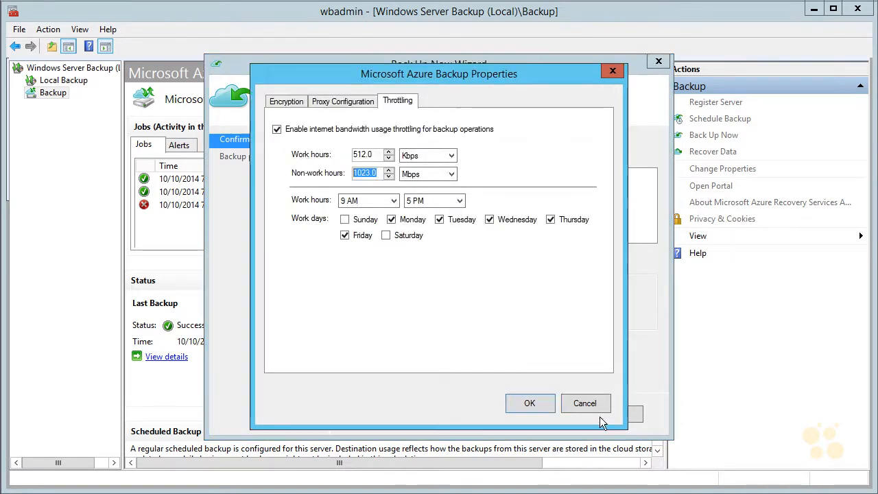
{"action": "left_click", "coordinate": [599, 406]}
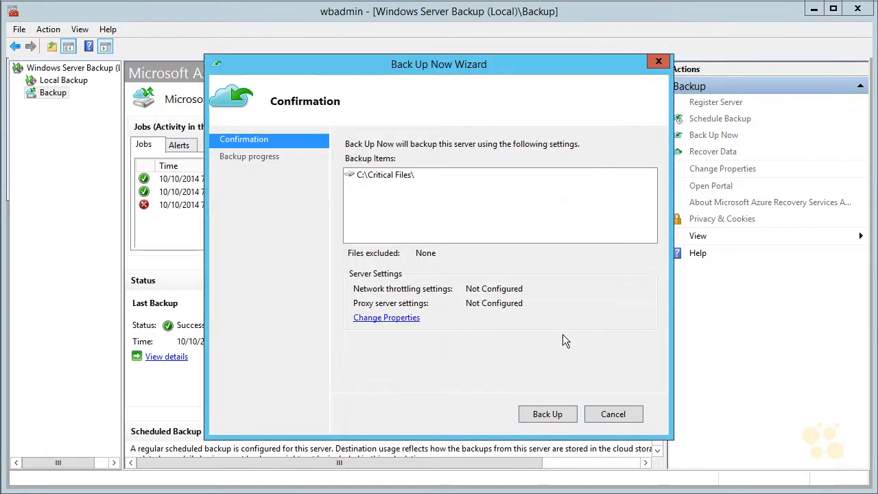
{"action": "left_click", "coordinate": [556, 413]}
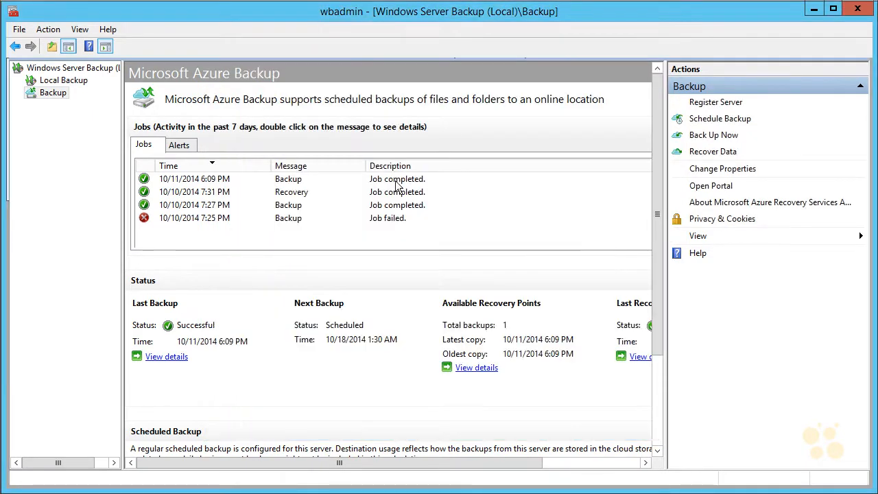
Delete Office Pool.txt from C:\Critical Files and return to the backup console
{"action": "left_click", "coordinate": [297, 180]}
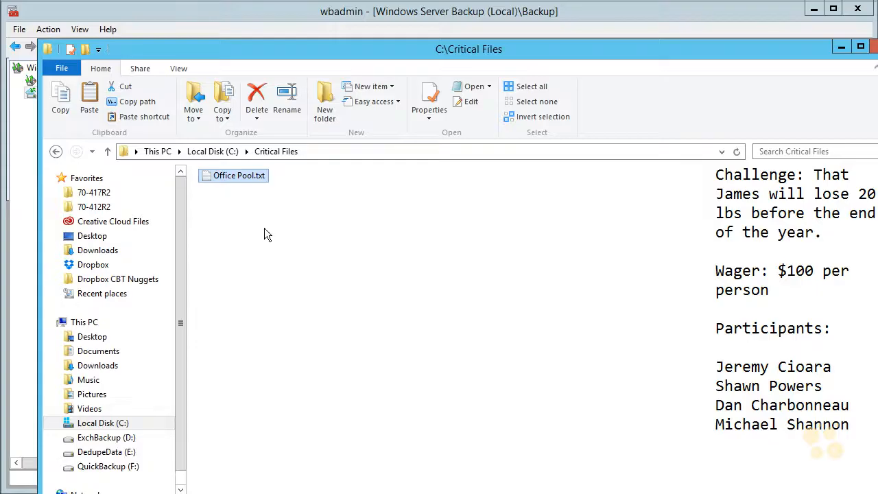
{"action": "right_click", "coordinate": [245, 177]}
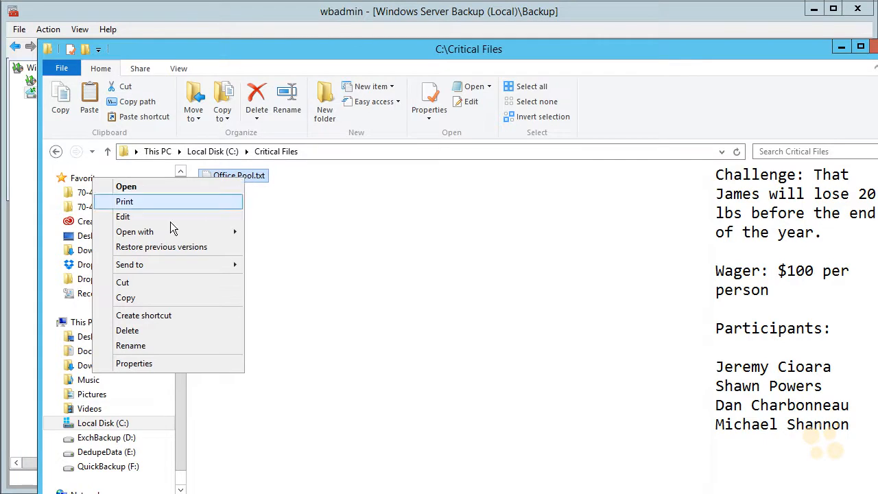
{"action": "left_click", "coordinate": [149, 330]}
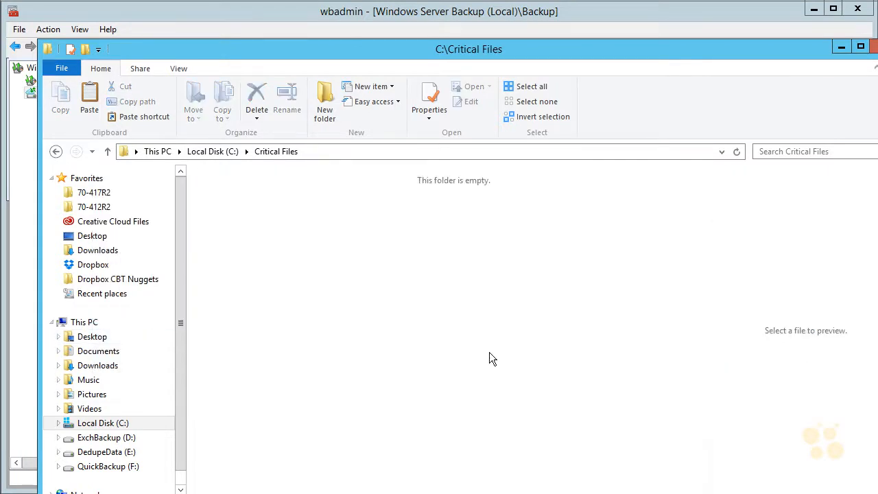
{"action": "left_click", "coordinate": [840, 50]}
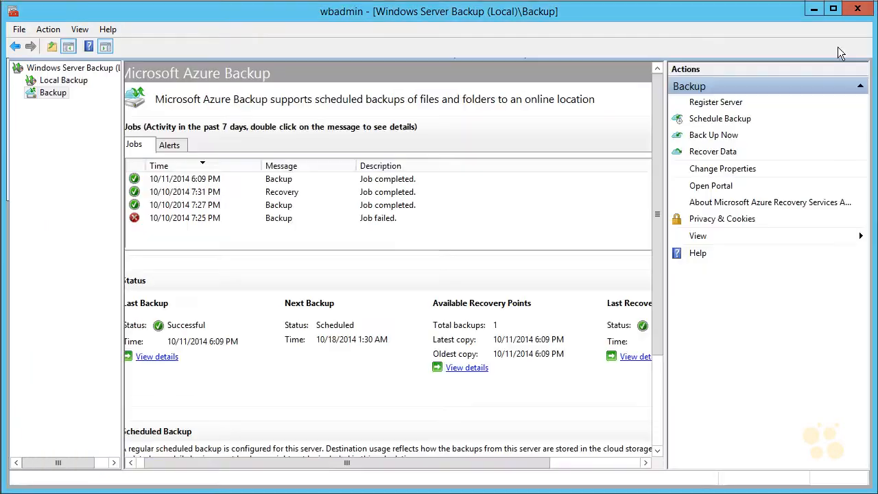
Start a data recovery with this server, dcnugget01.nuggetlab.com, as the source of the original backup
{"action": "left_click", "coordinate": [734, 152]}
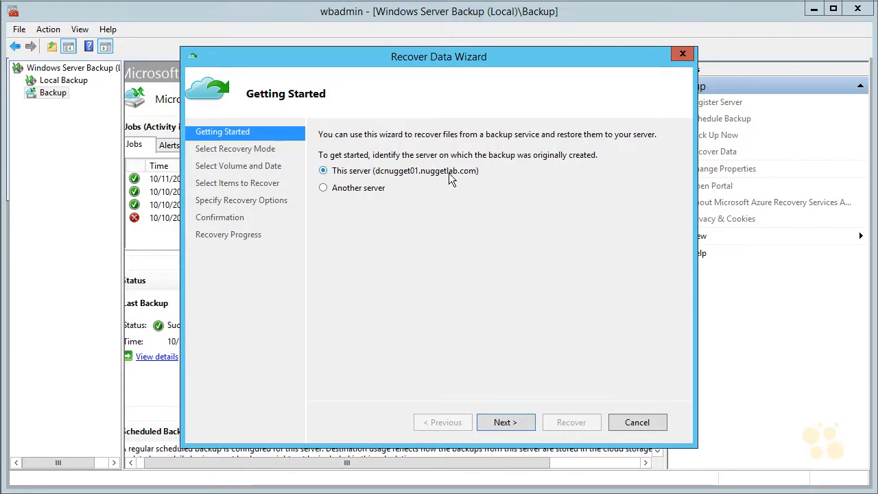
{"action": "left_click", "coordinate": [514, 421]}
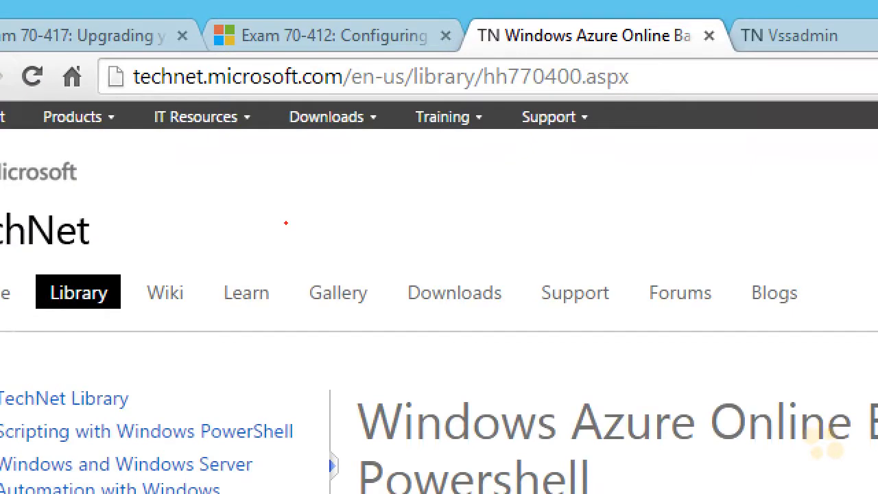
Review the Windows Azure Online Backup cmdlet reference on TechNet, including the New-OBPolicy entry
{"action": "mouse_move", "coordinate": [123, 97]}
{"action": "left_mouse_down"}
{"action": "mouse_move", "coordinate": [627, 106]}
{"action": "mouse_move", "coordinate": [243, 48]}
{"action": "mouse_move", "coordinate": [164, 119]}
{"action": "left_mouse_up"}
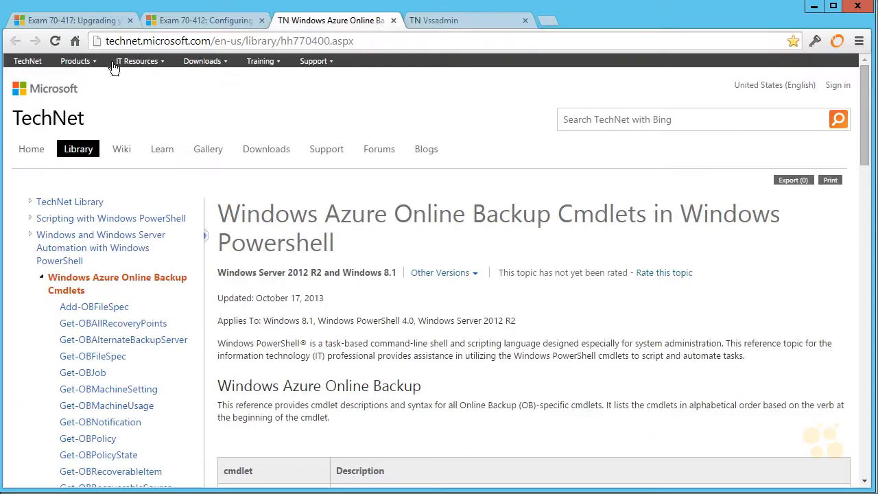
{"action": "scroll", "coordinate": [416, 230], "scroll_direction": "down", "scroll_amount": 2}
{"action": "scroll", "coordinate": [412, 234], "scroll_direction": "down", "scroll_amount": 5}
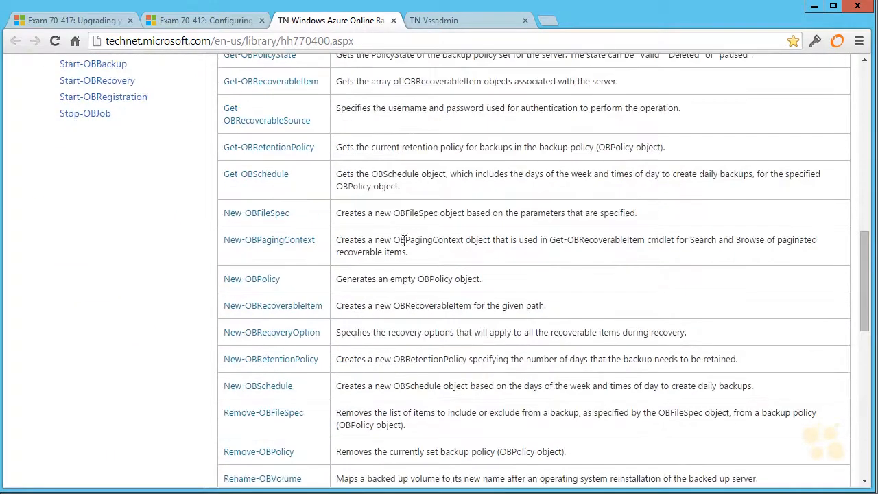
{"action": "left_click", "coordinate": [268, 278]}
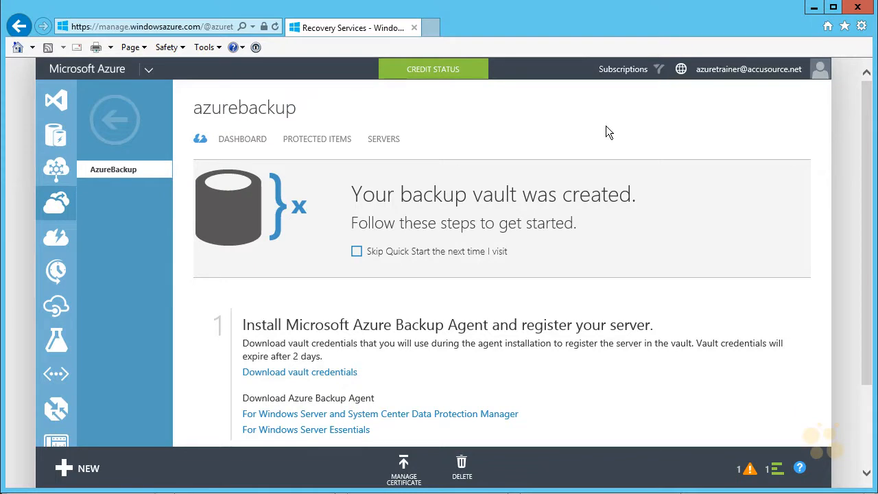
Check the AzureBackup vault's usage dashboard, protected items and registered servers in the Azure portal
{"action": "left_click", "coordinate": [246, 141]}
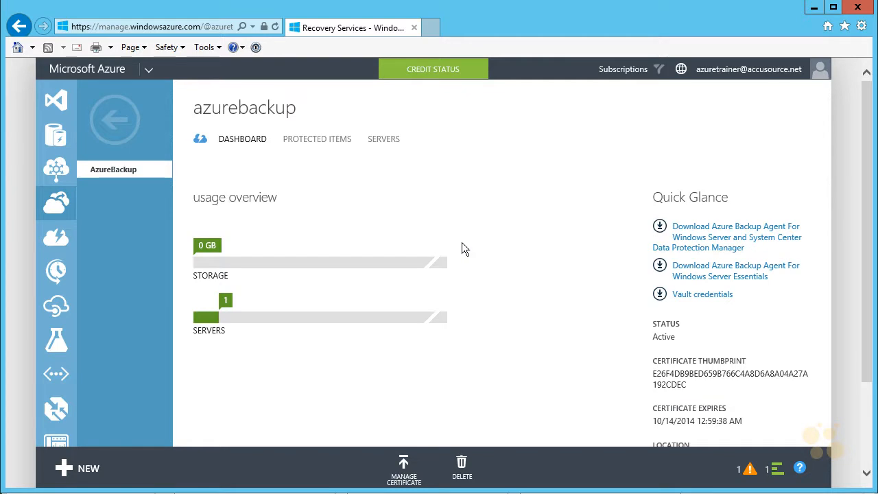
{"action": "left_click", "coordinate": [321, 141]}
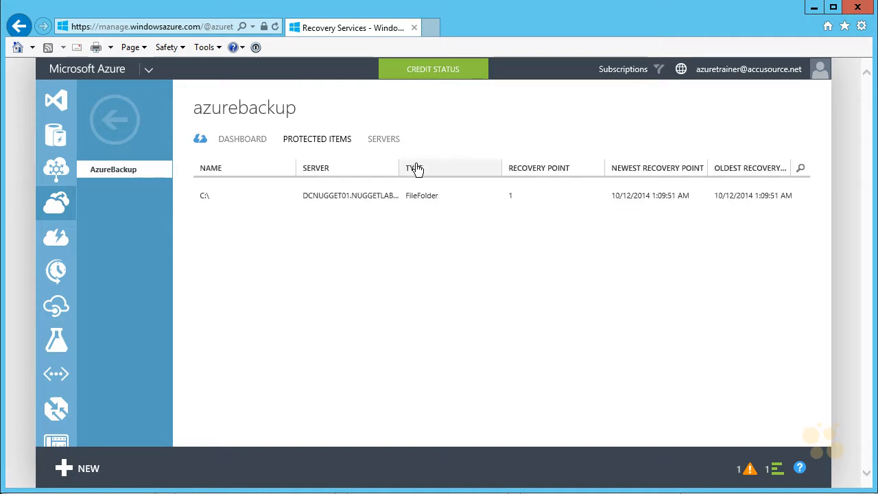
{"action": "left_click", "coordinate": [388, 142]}
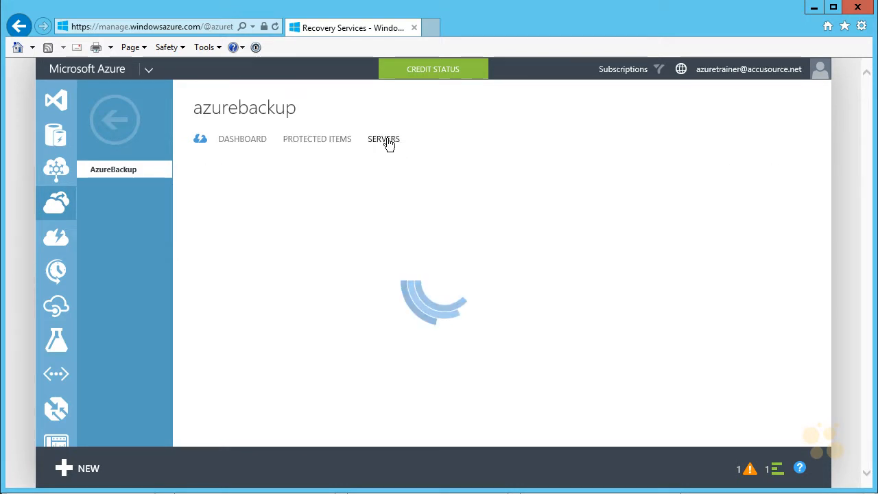
{"action": "left_click", "coordinate": [411, 195]}
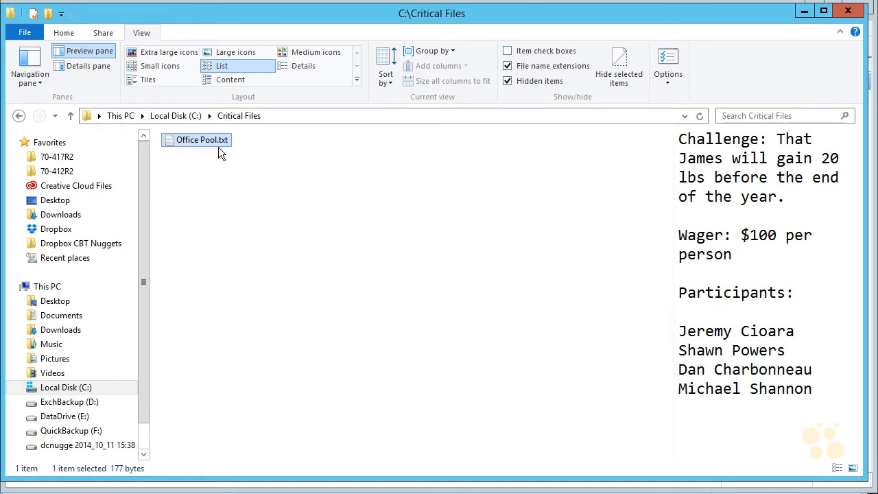
Open the shadow copy from 10/11/2014 7:40 PM in the previous versions of Office Pool.txt to inspect its contents
{"action": "right_click", "coordinate": [218, 140]}
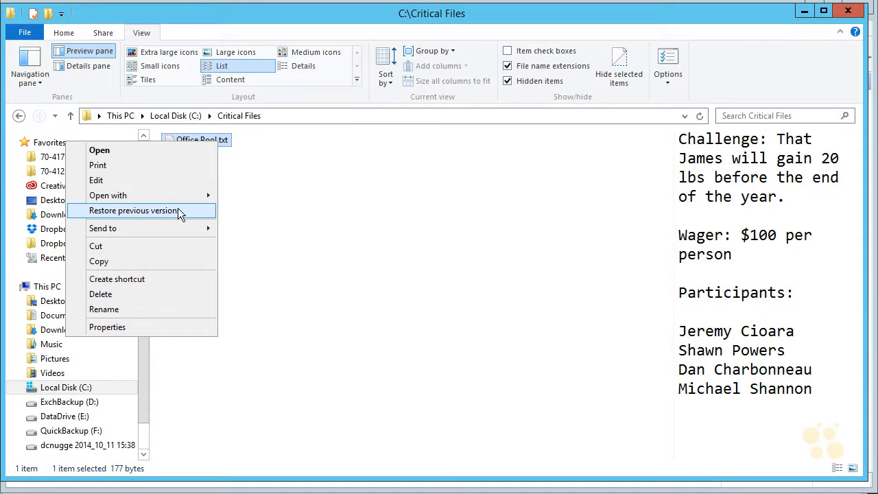
{"action": "left_click", "coordinate": [131, 327]}
{"action": "left_click", "coordinate": [401, 173]}
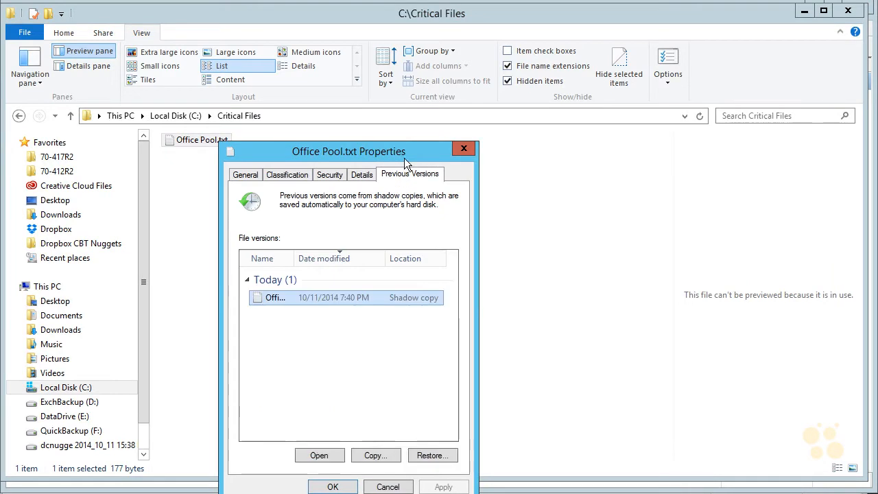
{"action": "left_click_drag", "start_coordinate": [408, 146], "coordinate": [417, 64]}
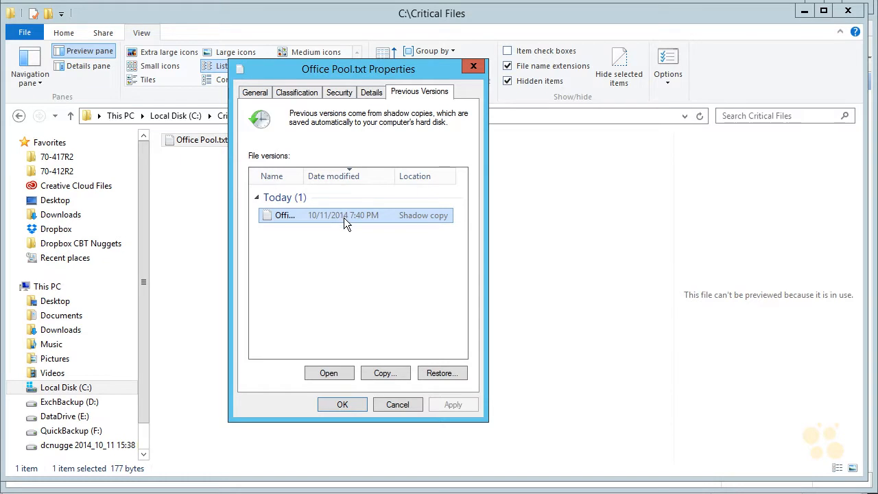
{"action": "left_click", "coordinate": [322, 373]}
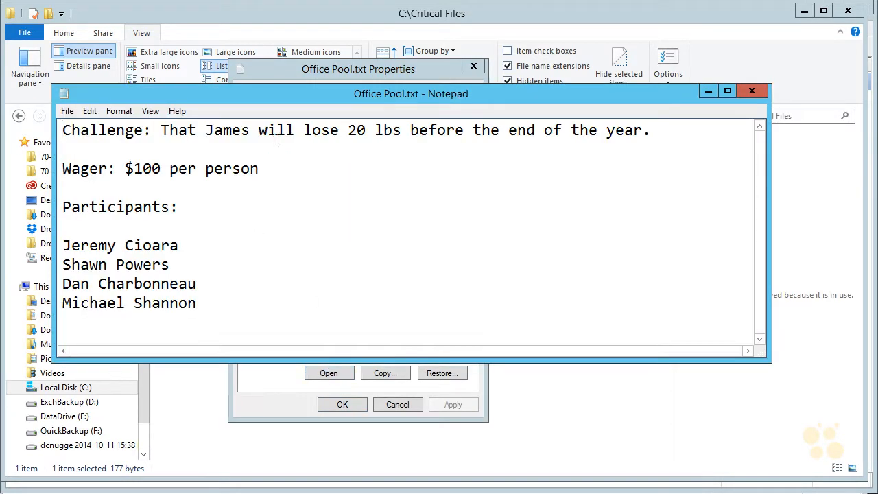
Close the opened shadow copy and start restoring Office Pool.txt to its 10/11/2014 7:40 PM version
{"action": "left_click", "coordinate": [751, 91]}
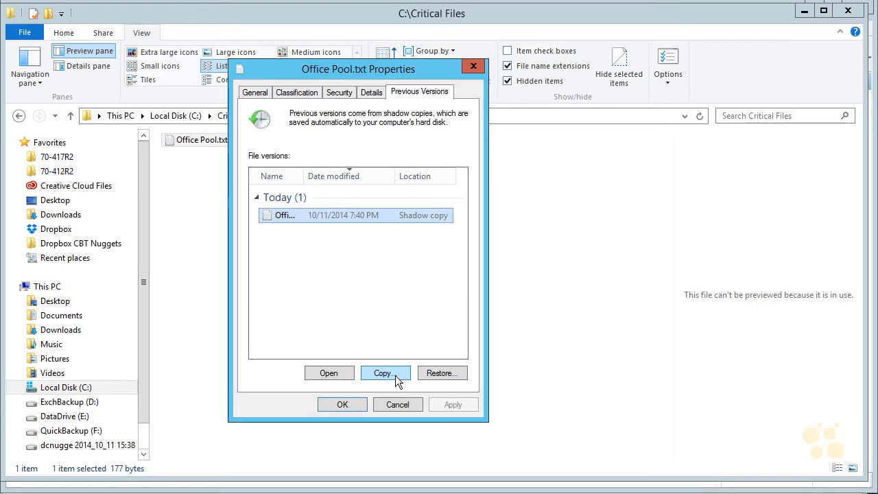
{"action": "left_click", "coordinate": [450, 375]}
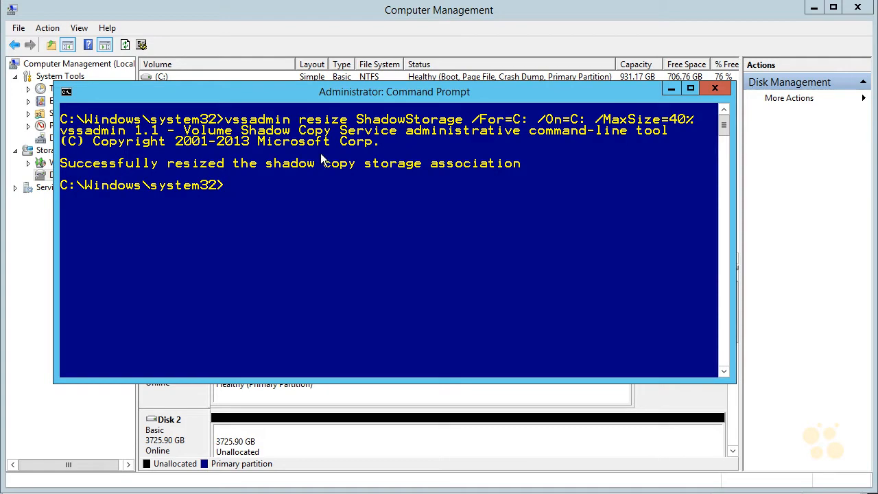
List the Volume Shadow Copy writers at the command prompt with vssadmin list writers
{"action": "left_click", "coordinate": [327, 176]}
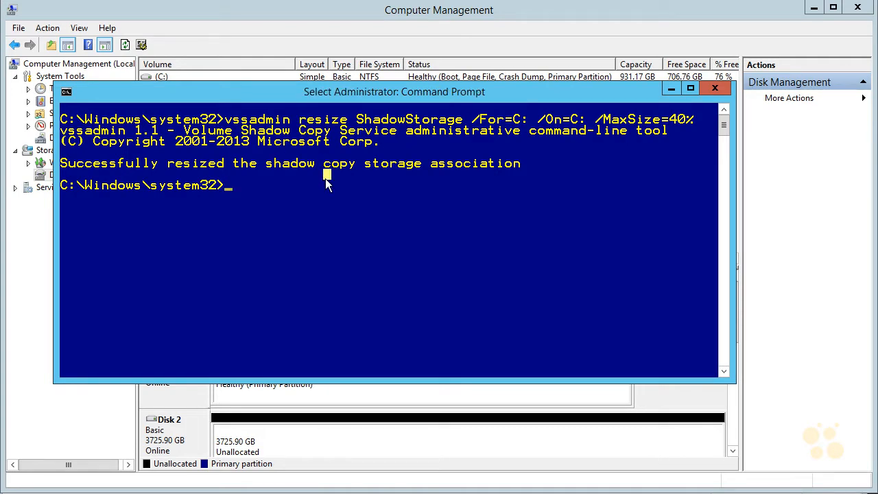
{"action": "type", "text": "lis"}
{"action": "key", "text": "BackSpace"}
{"action": "key", "text": "BackSpace"}
{"action": "key", "text": "BackSpace"}
{"action": "type", "text": "v"}
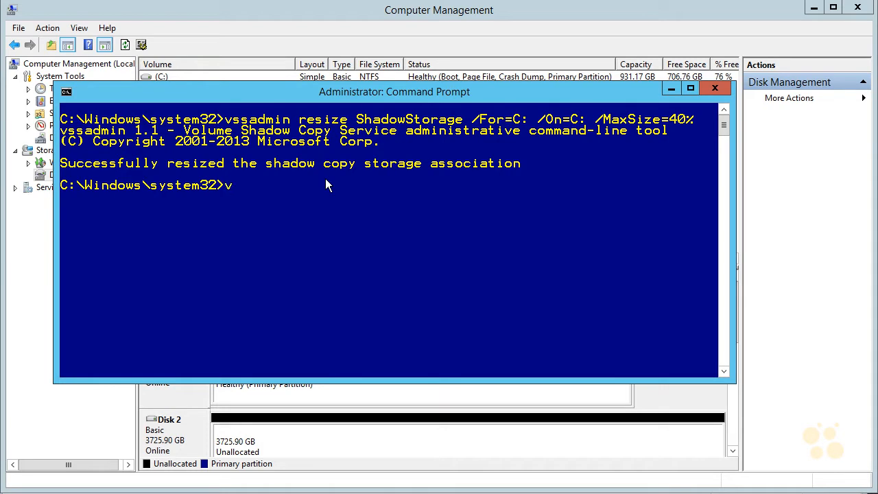
{"action": "type", "text": "ssadmin list writers"}
{"action": "key", "text": "Return"}
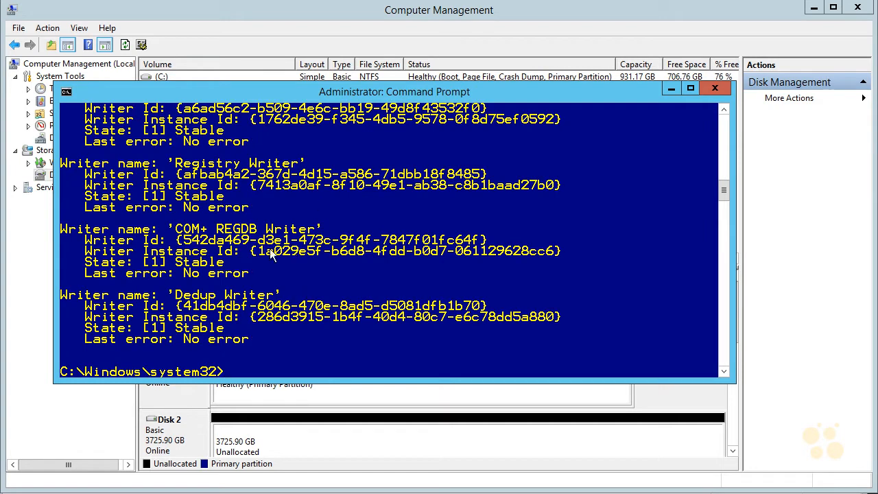
Examine the names, states and last errors of the VSS writers in the command output
{"action": "scroll", "coordinate": [270, 236], "scroll_direction": "up", "scroll_amount": 3}
{"action": "scroll", "coordinate": [271, 233], "scroll_direction": "up", "scroll_amount": 9}
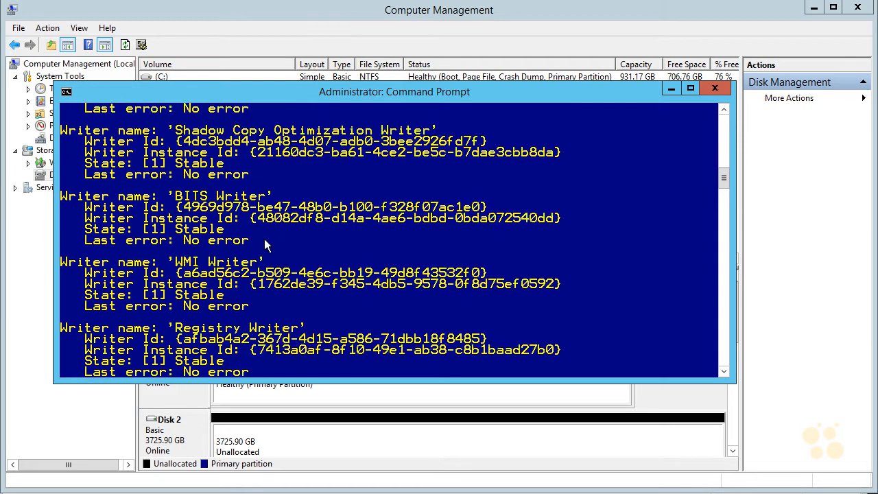
{"action": "scroll", "coordinate": [268, 246], "scroll_direction": "up", "scroll_amount": 8}
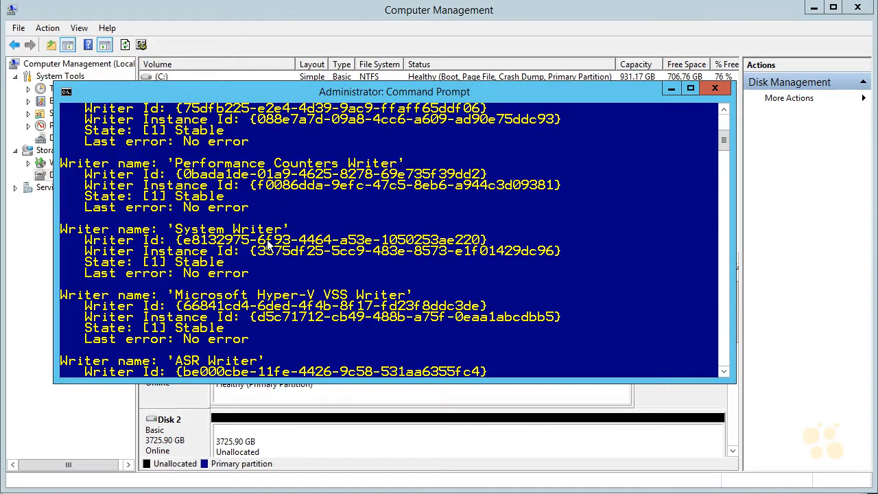
{"action": "scroll", "coordinate": [282, 181], "scroll_direction": "up", "scroll_amount": 2}
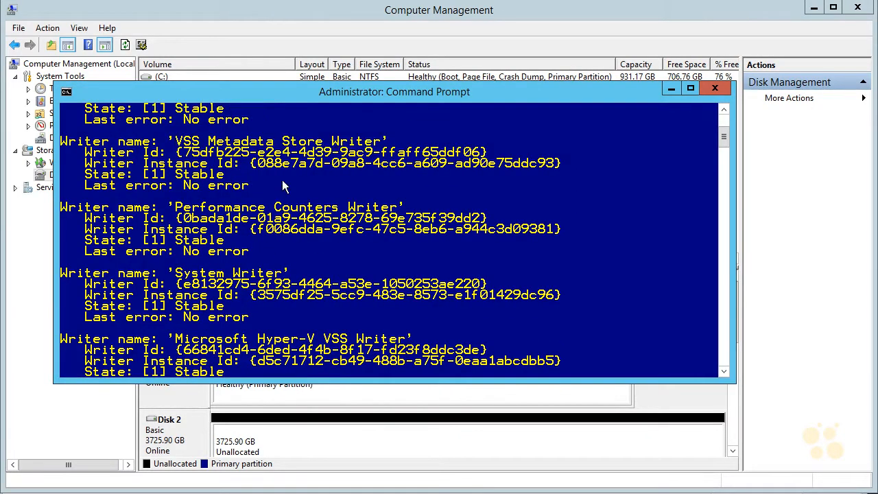
{"action": "scroll", "coordinate": [283, 191], "scroll_direction": "down", "scroll_amount": 5}
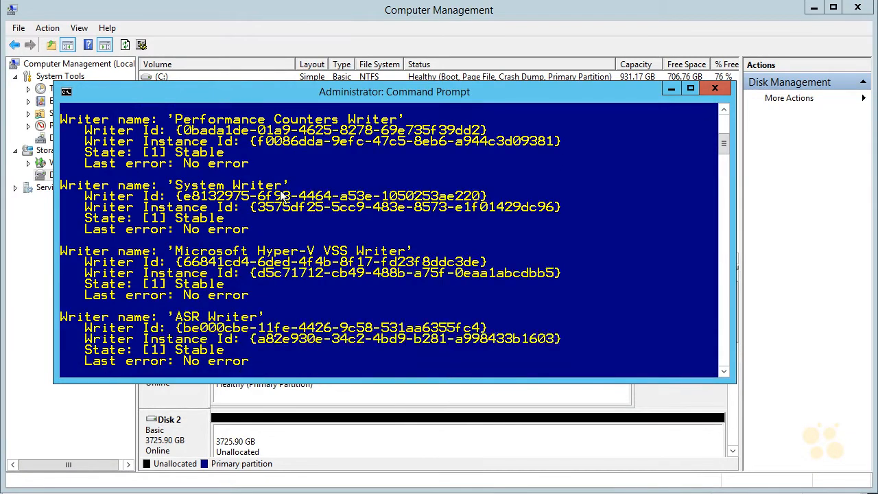
{"action": "scroll", "coordinate": [282, 199], "scroll_direction": "down", "scroll_amount": 5}
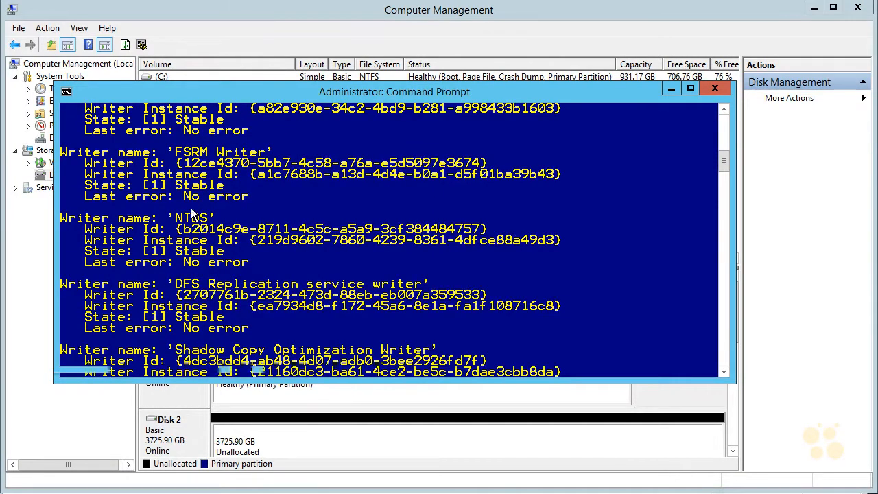